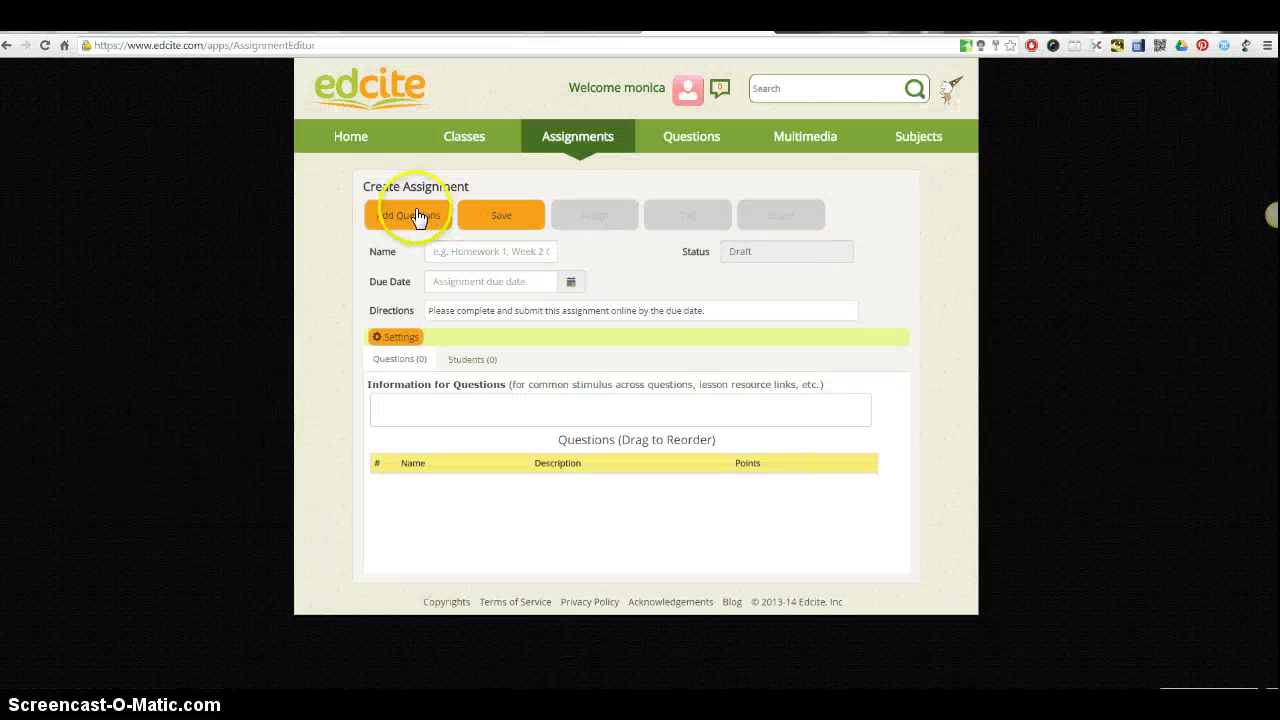
# Open the Select Questions or Create New dialog for the draft assignment.
pyautogui.click(413, 212)
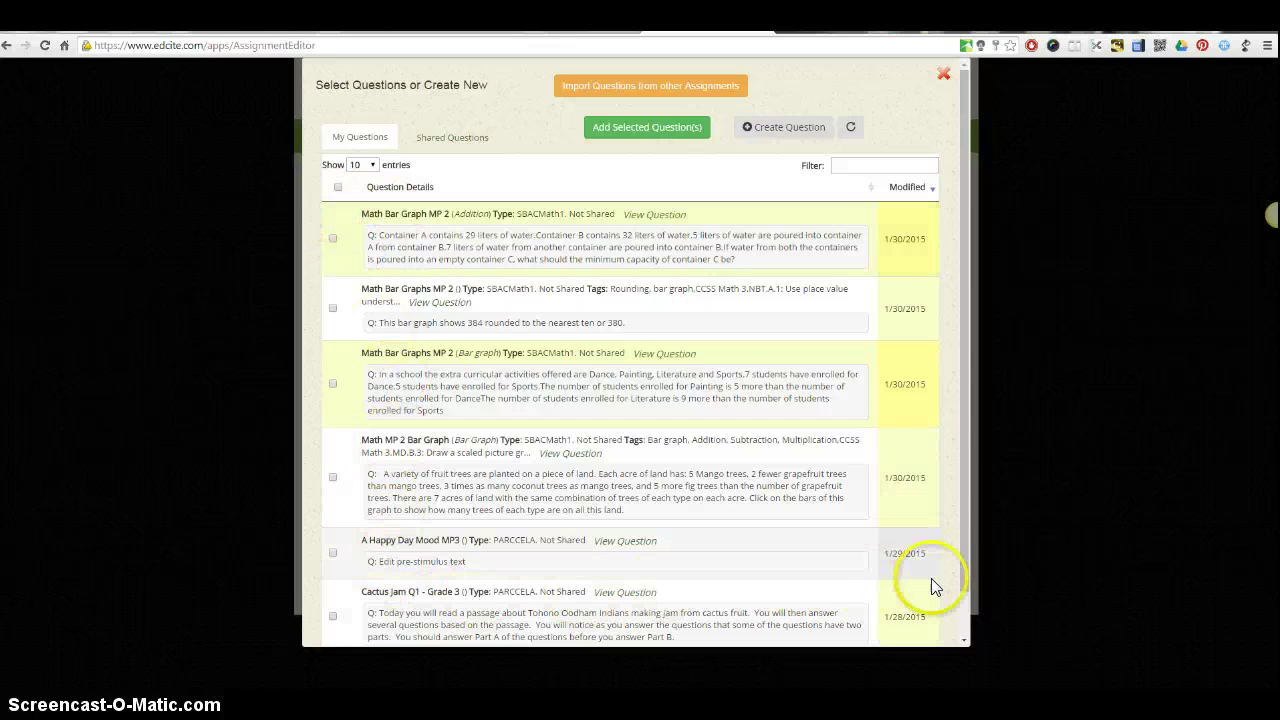
# Browse the PARCC, Smarter Balanced, Basic and Image question type galleries.
pyautogui.click(769, 134)
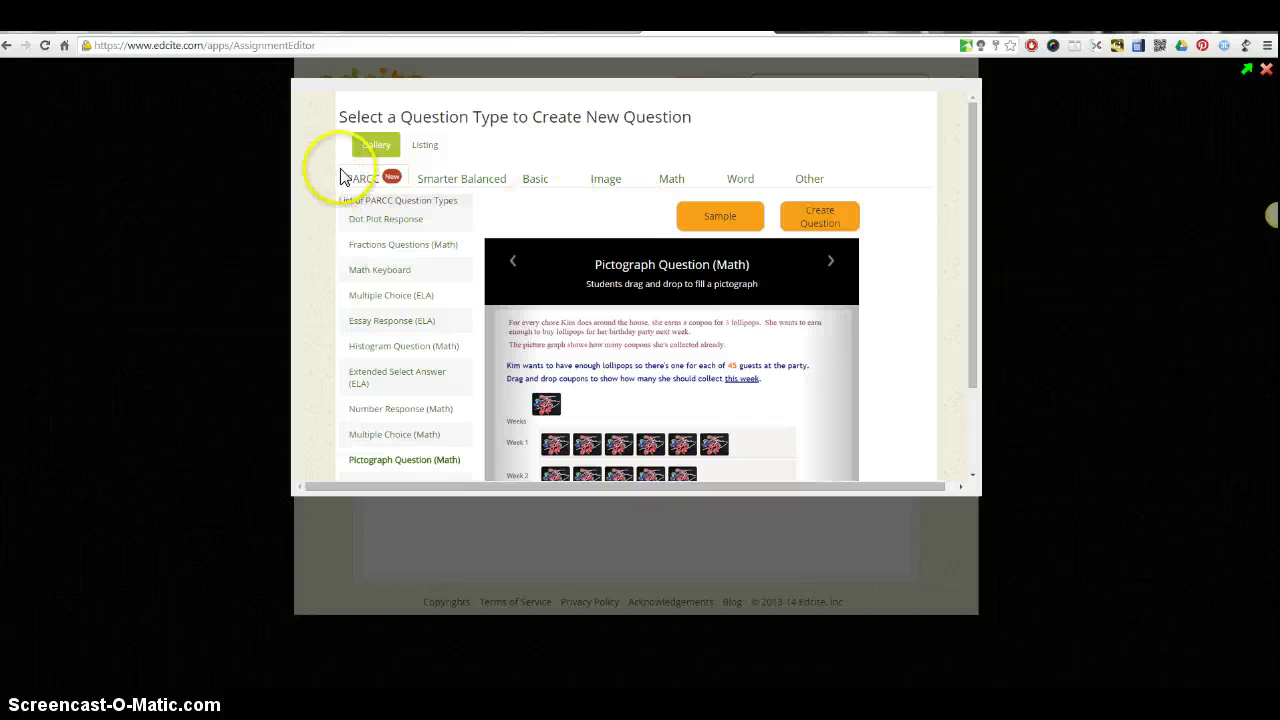
pyautogui.click(405, 439)
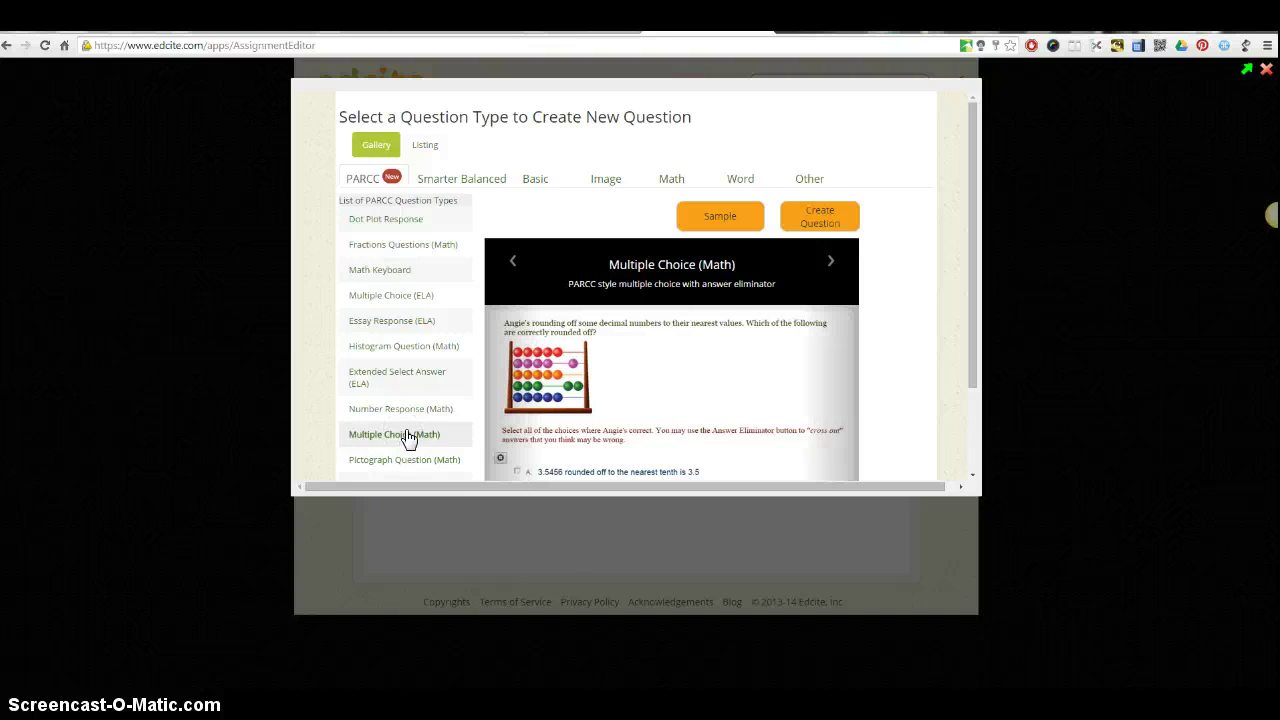
pyautogui.click(409, 410)
pyautogui.click(418, 375)
pyautogui.click(496, 177)
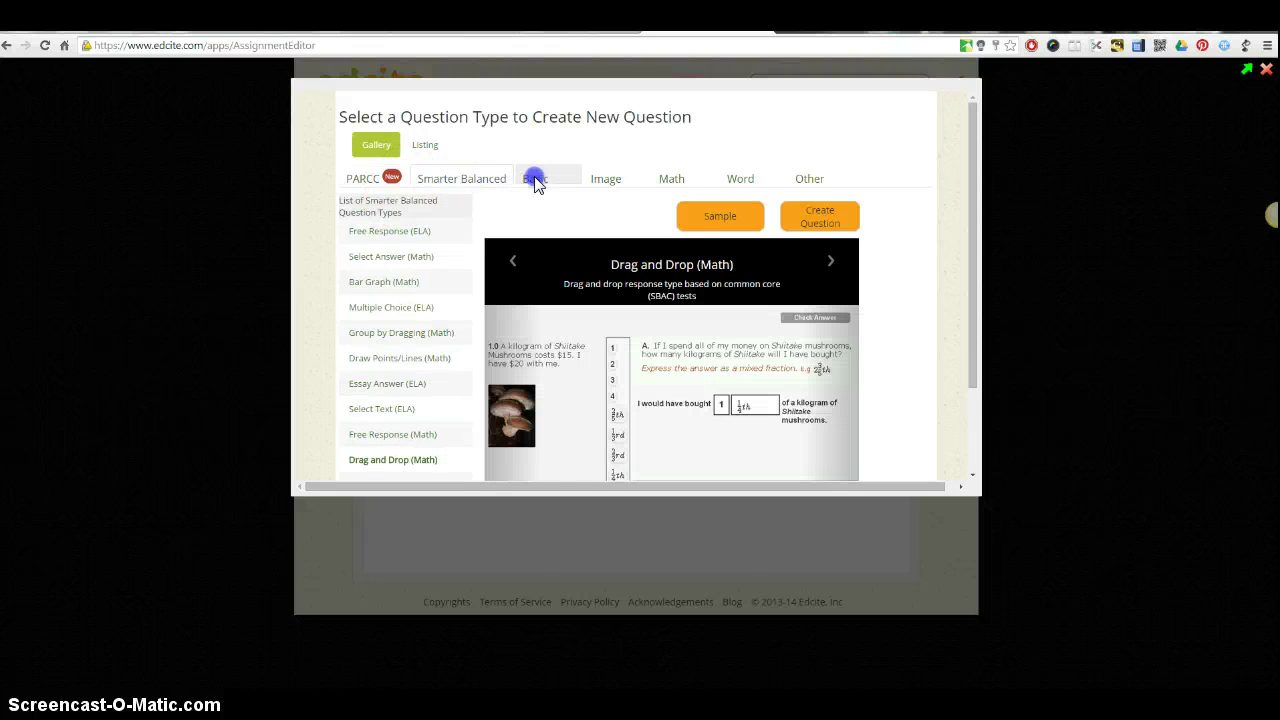
pyautogui.click(536, 181)
pyautogui.click(617, 179)
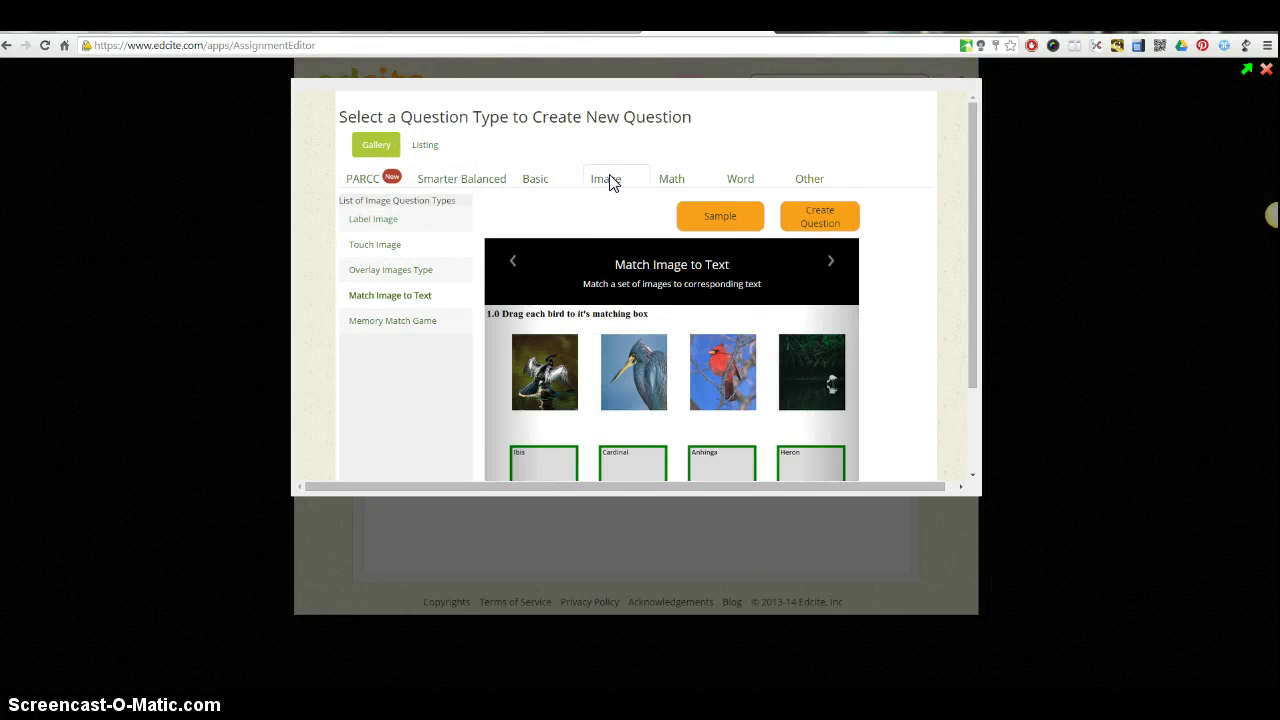
pyautogui.scroll(-1, 800, 195)
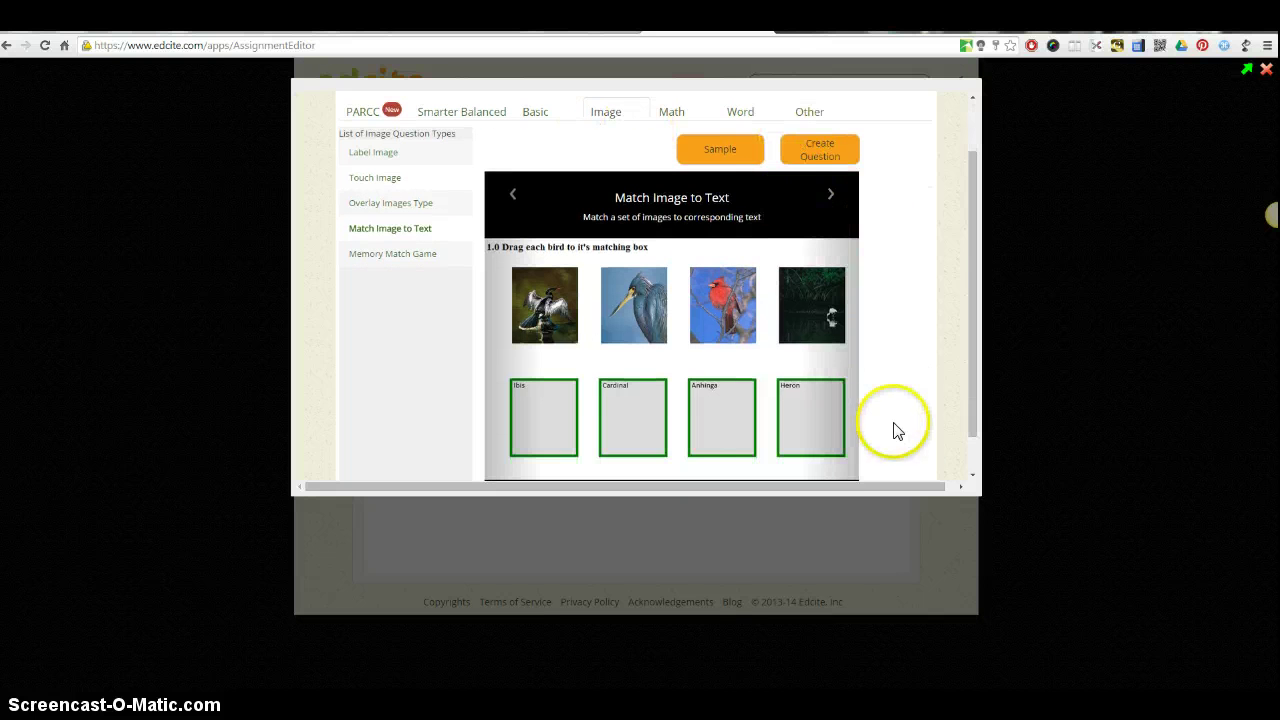
pyautogui.scroll(1, 895, 425)
# Create a new Pictograph Question (Math) from the PARCC question types.
pyautogui.click(368, 178)
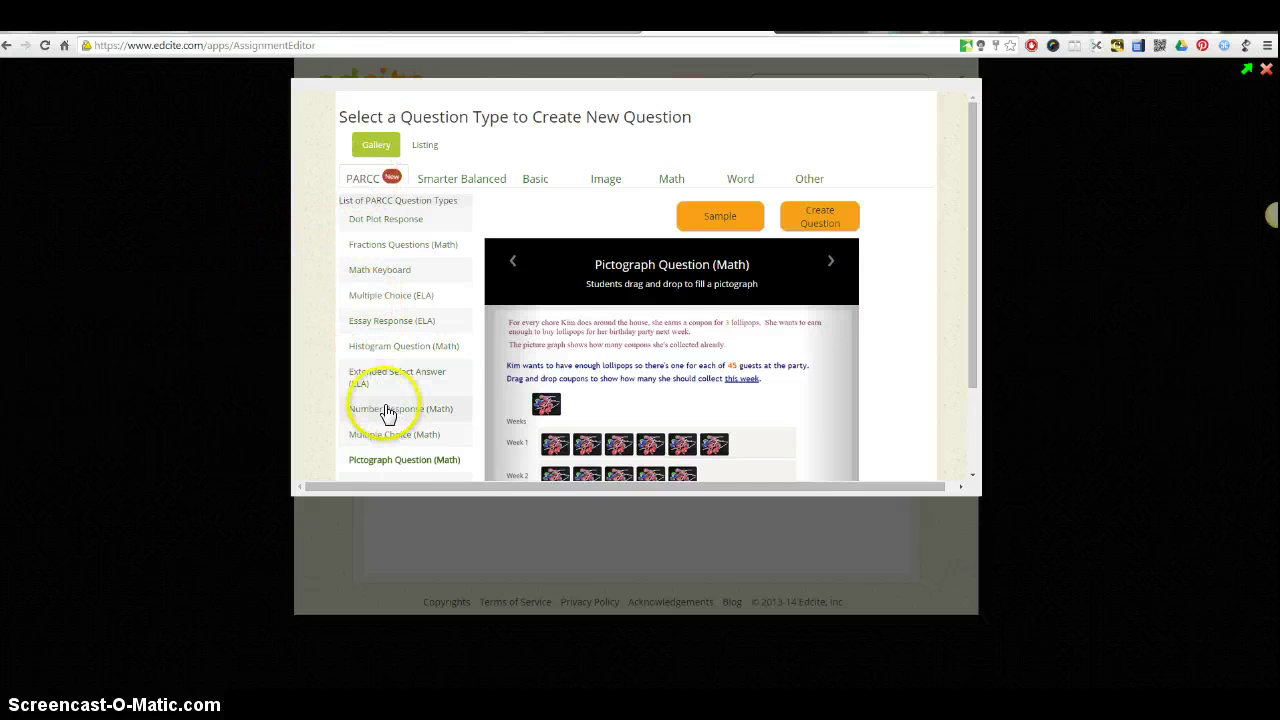
pyautogui.click(385, 465)
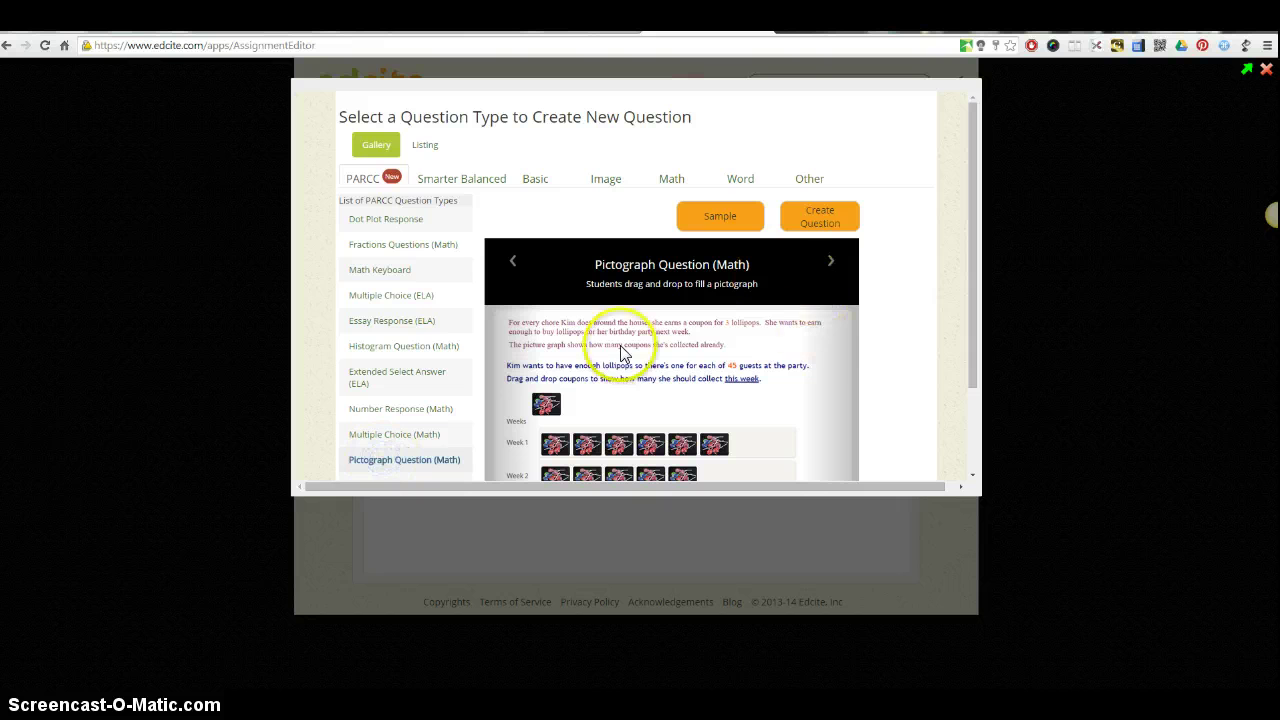
pyautogui.click(819, 218)
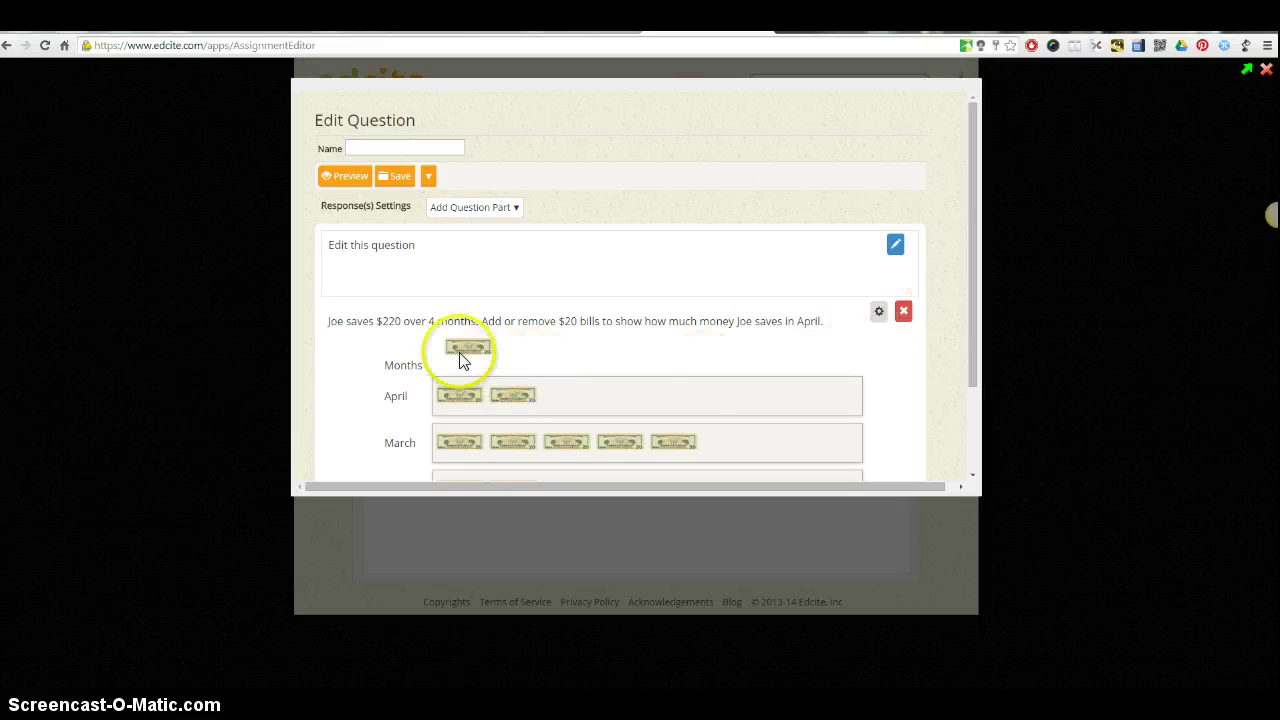
# Open Part A's Edit Pictograph Settings and browse for a replacement icon image.
pyautogui.click(882, 313)
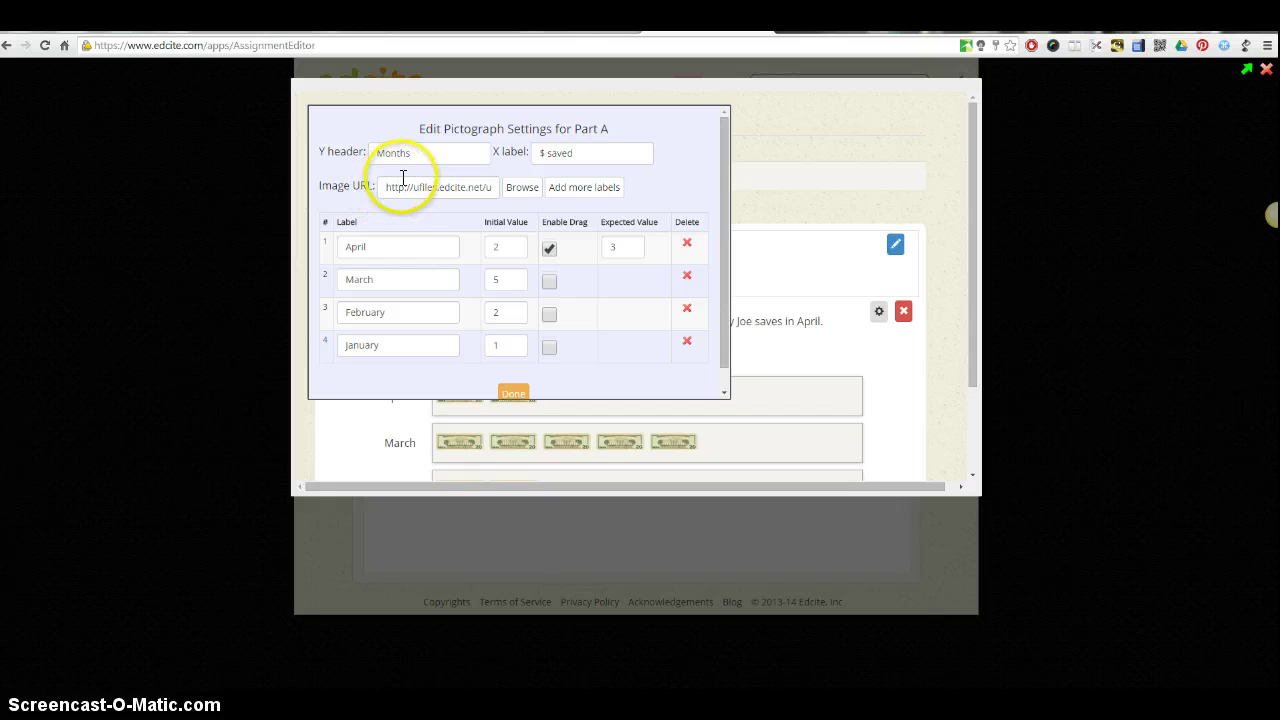
pyautogui.click(524, 189)
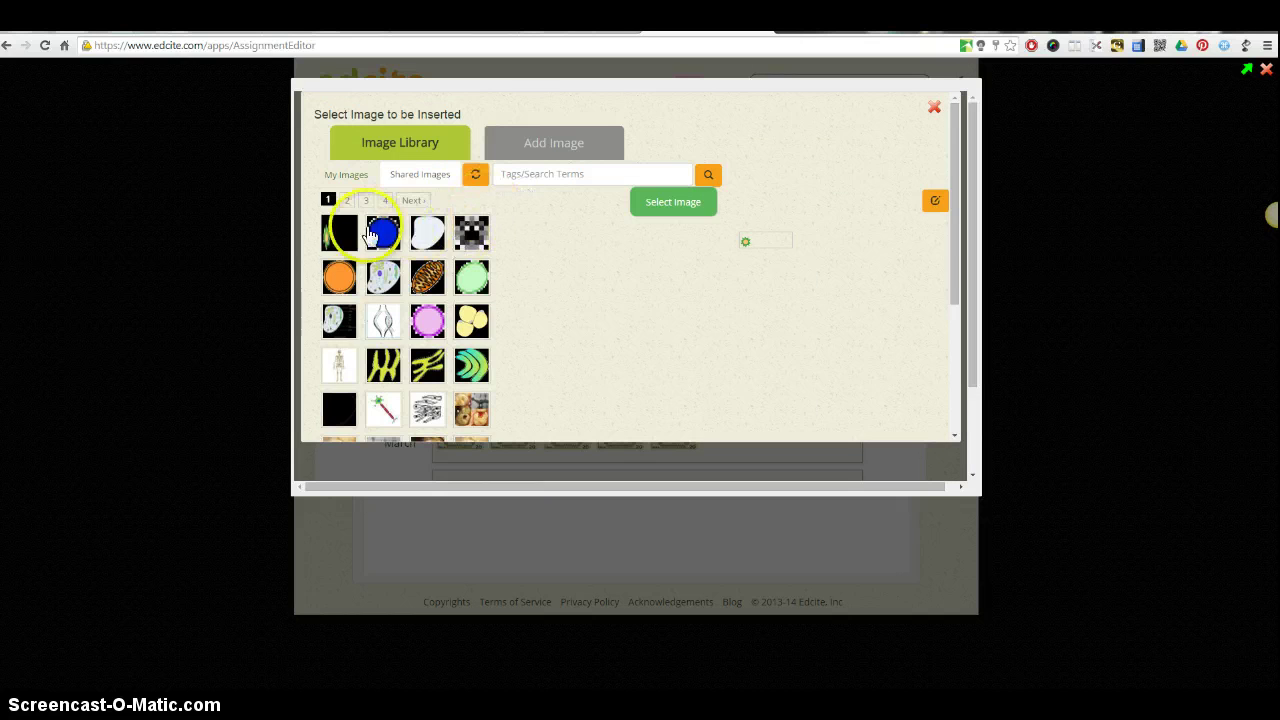
# Look through several pages of the shared image library.
pyautogui.scroll(-2, 424, 375)
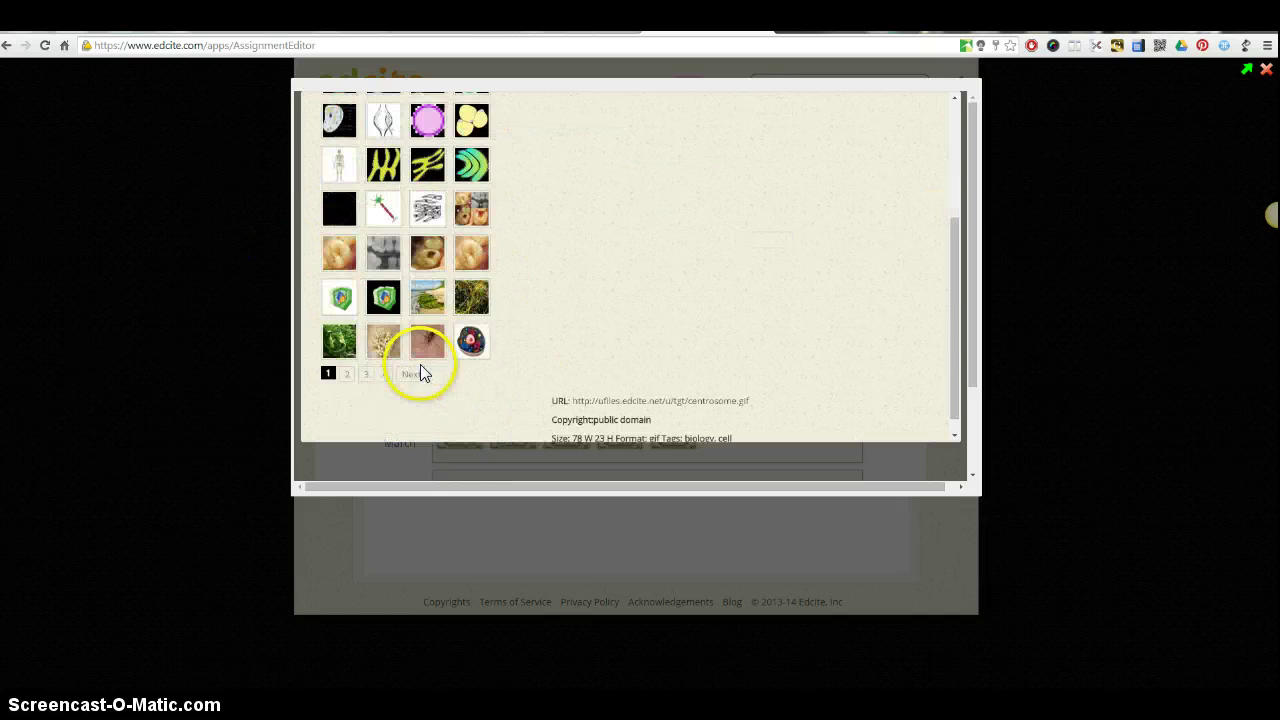
pyautogui.click(366, 375)
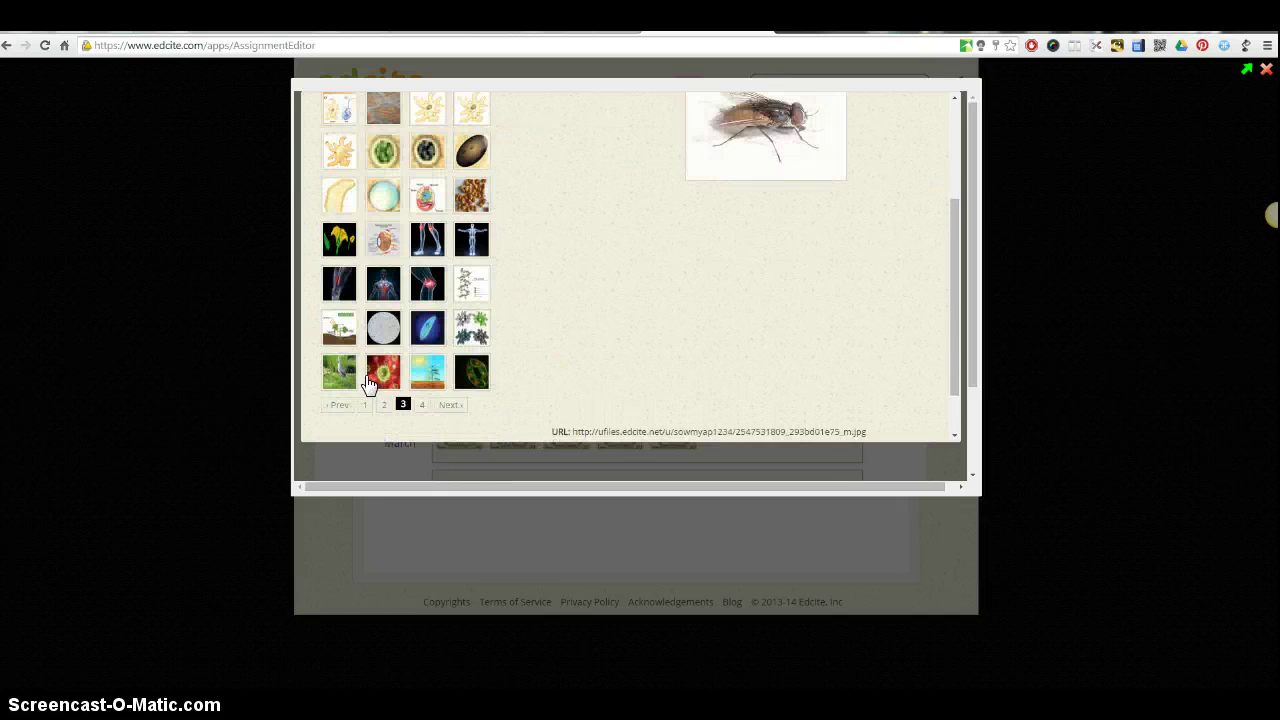
pyautogui.scroll(1, 368, 385)
pyautogui.scroll(-1, 368, 385)
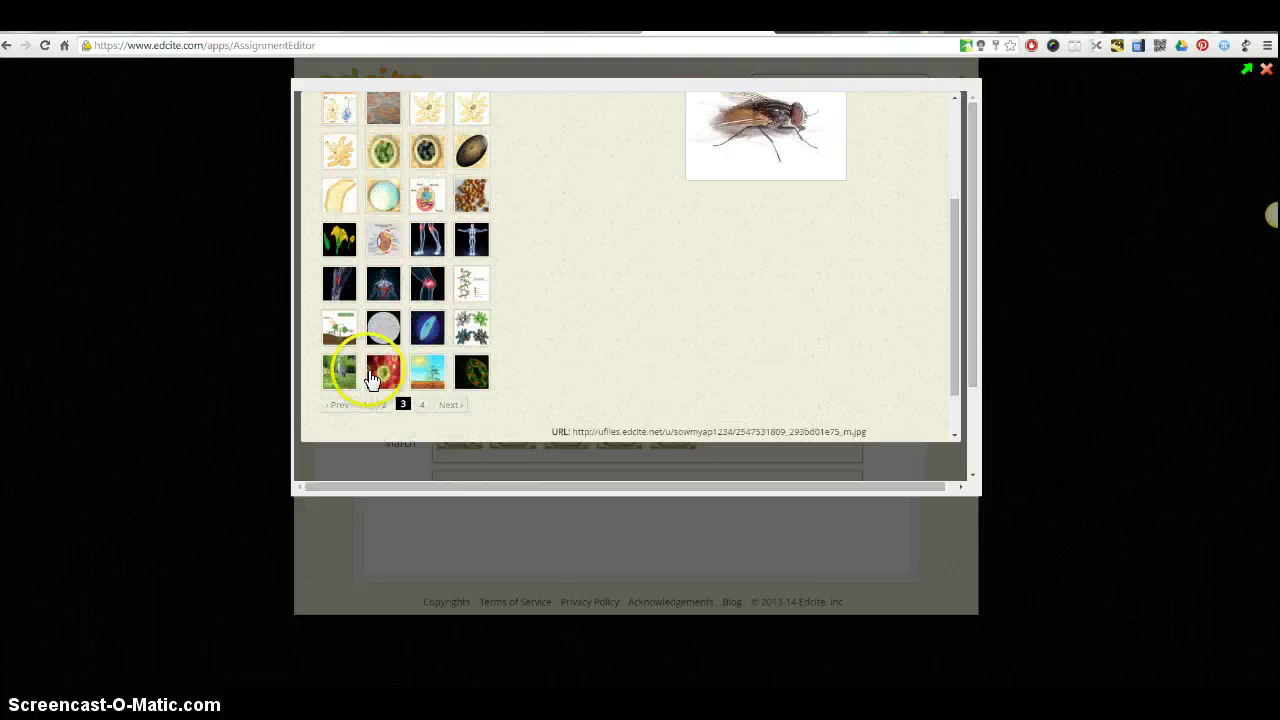
pyautogui.click(426, 406)
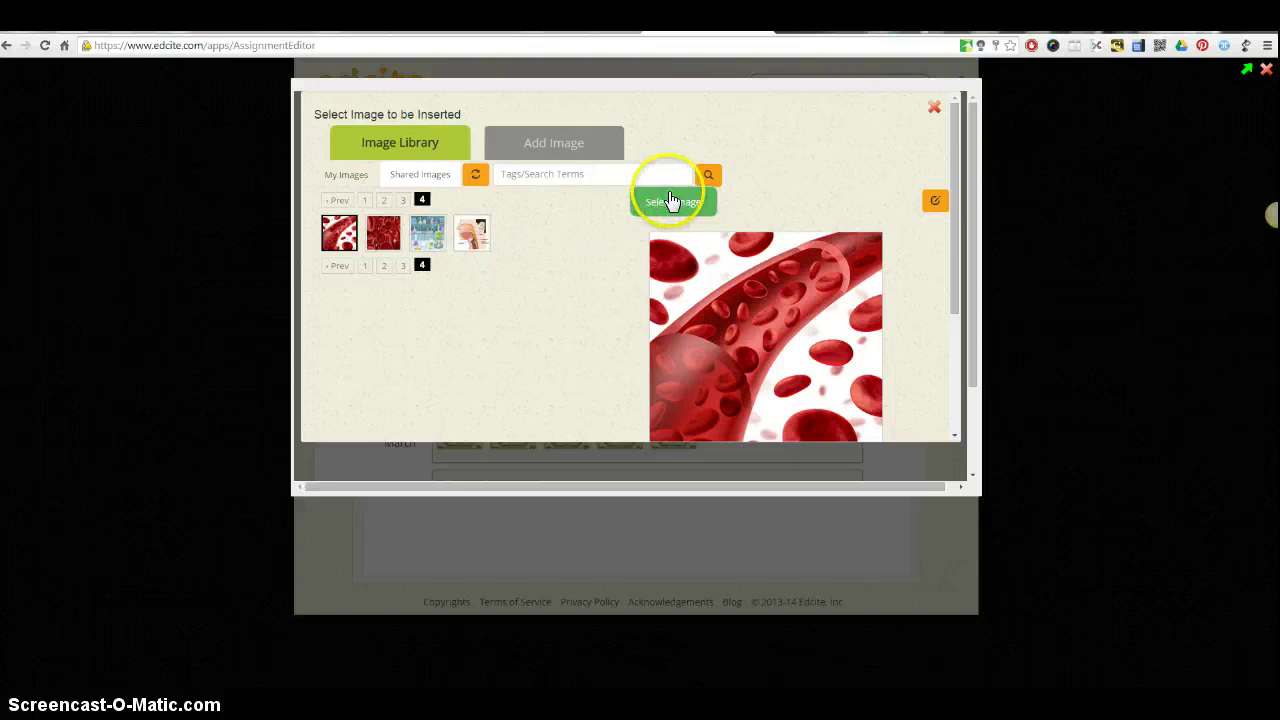
# Search Flickr for dog photos and use a puppy photo as the pictograph image.
pyautogui.click(590, 140)
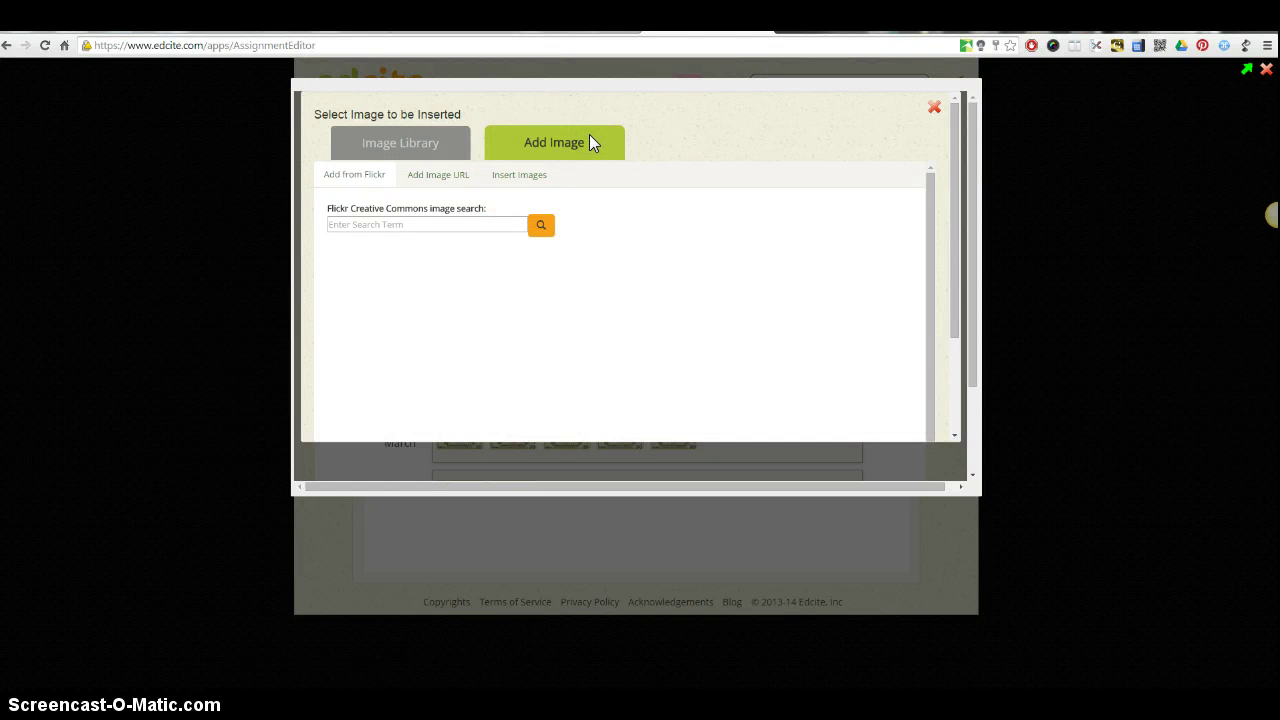
pyautogui.click(423, 221)
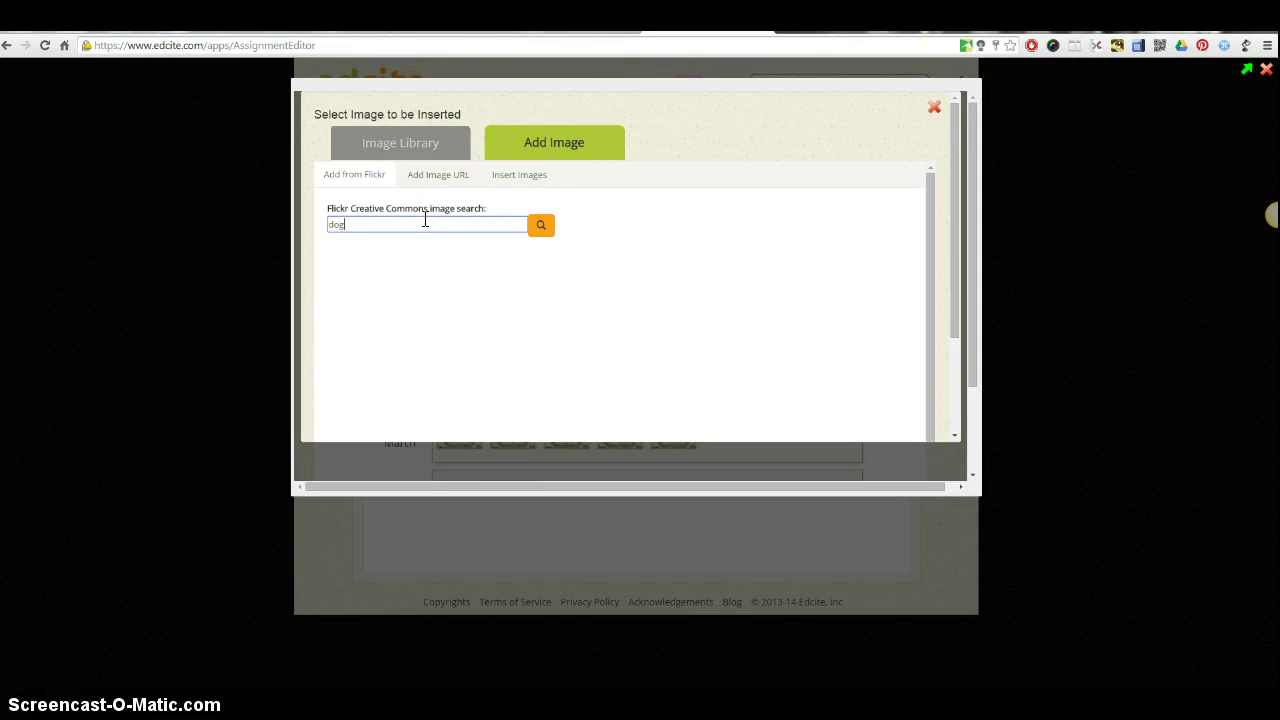
pyautogui.click(542, 231)
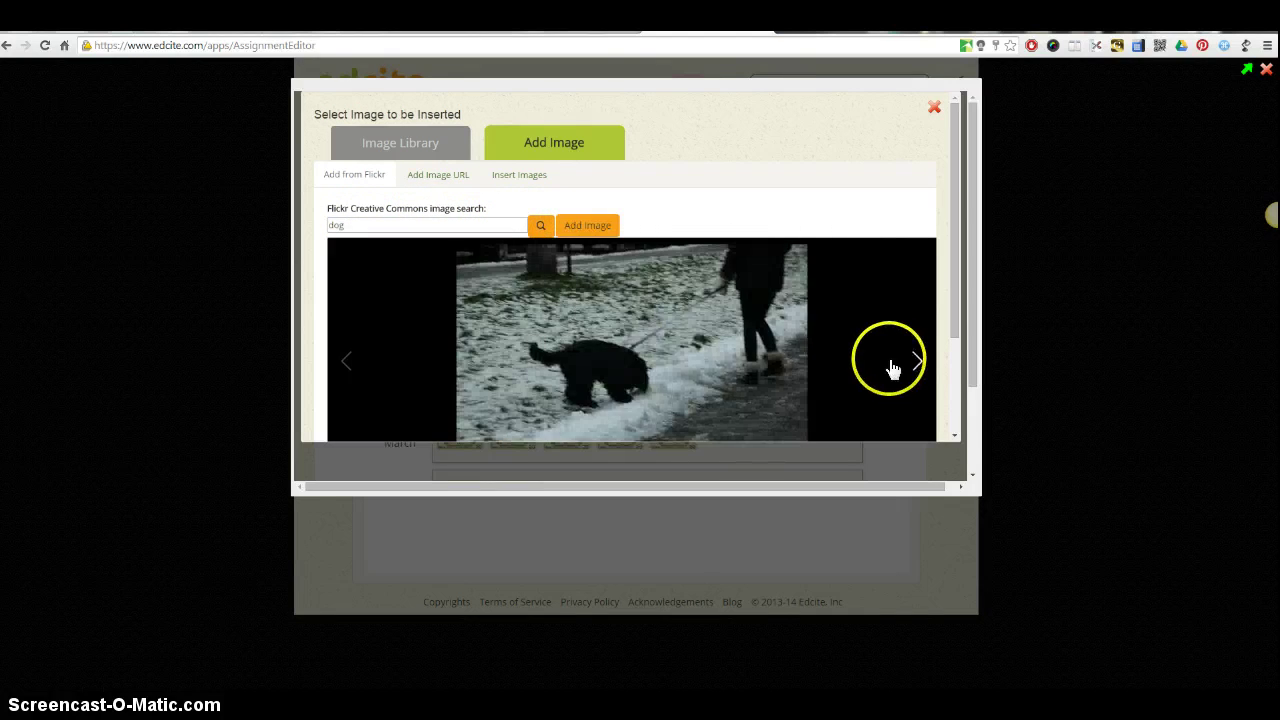
pyautogui.click(911, 361)
pyautogui.click(911, 361)
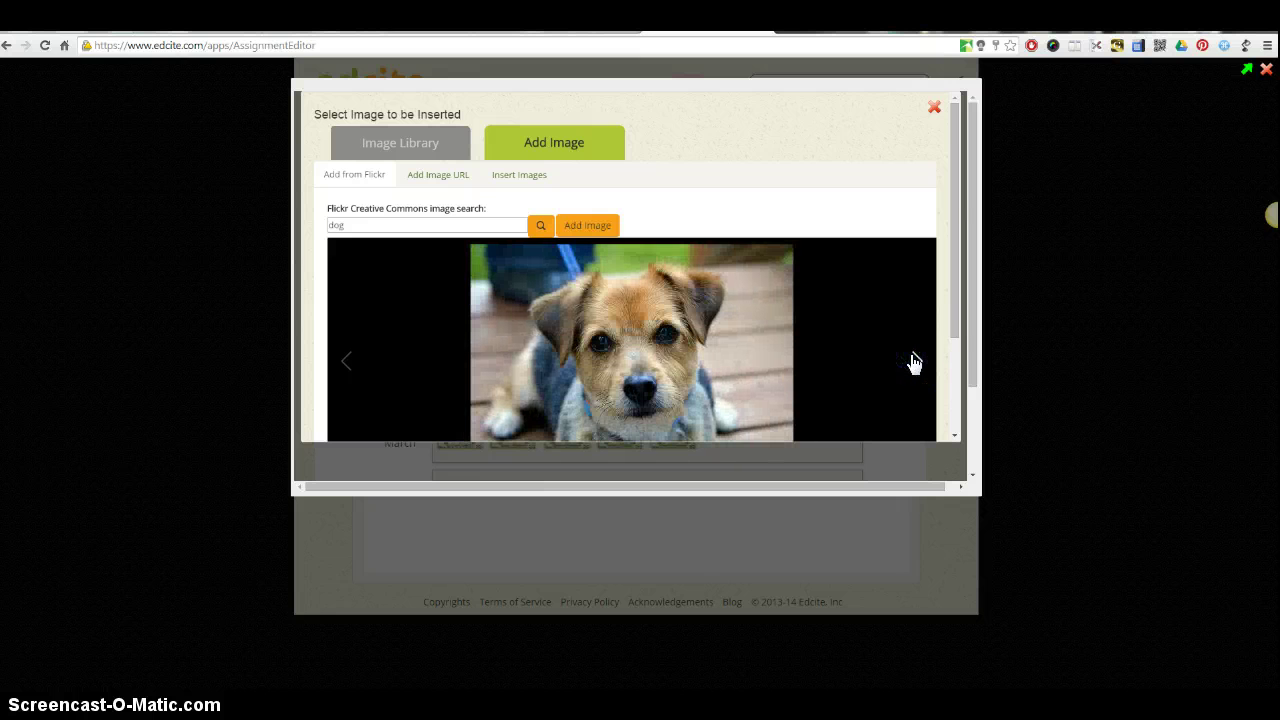
pyautogui.scroll(-1, 912, 362)
pyautogui.scroll(1, 912, 362)
pyautogui.click(731, 319)
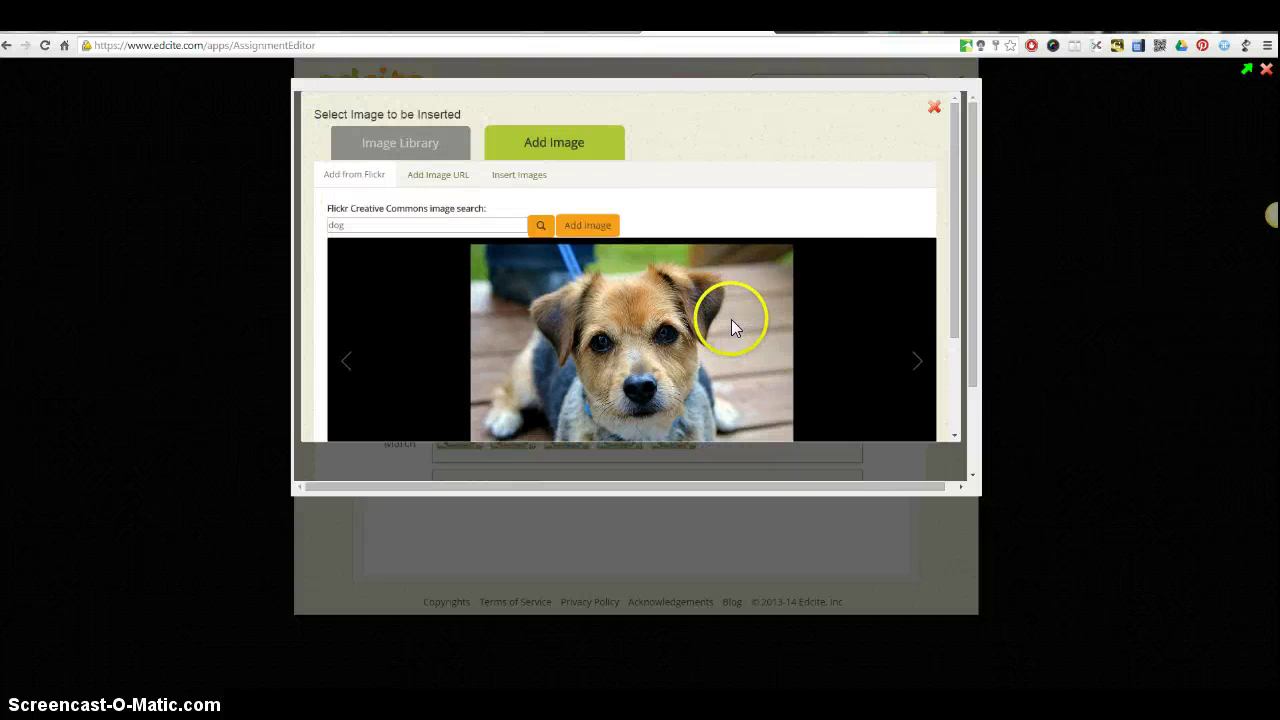
pyautogui.click(585, 226)
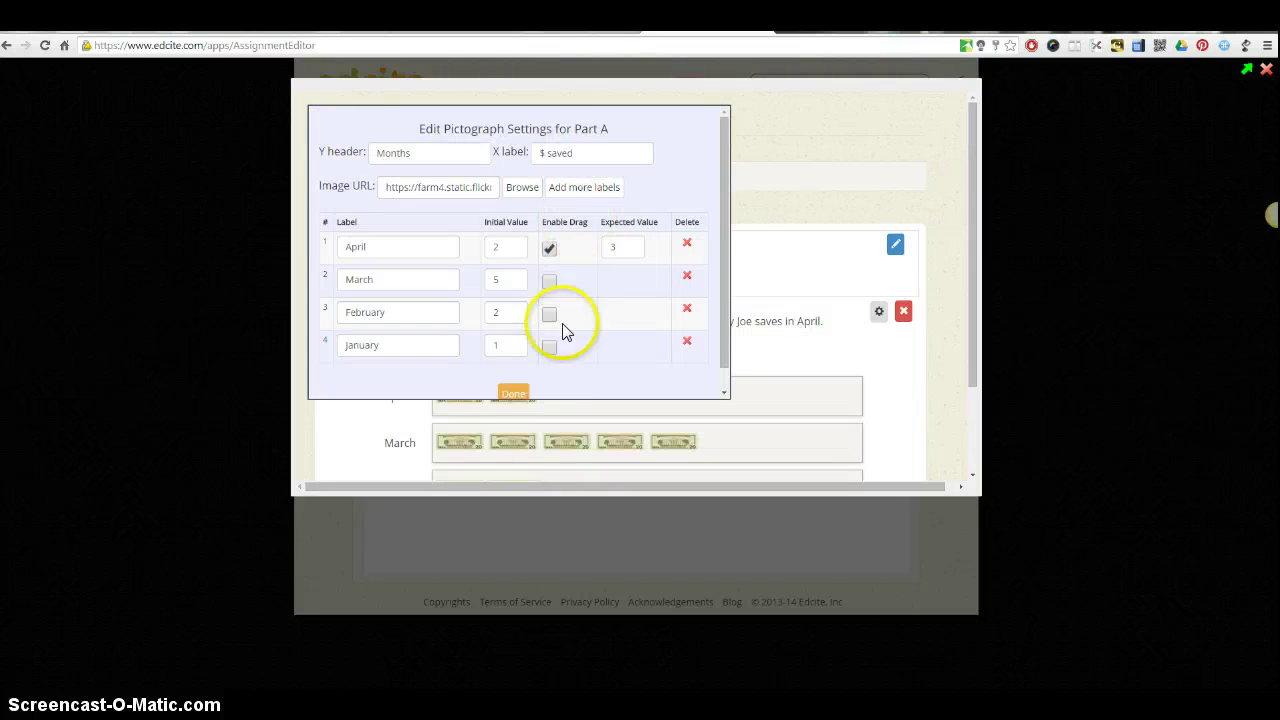
# Apply the puppy image to the pictograph and reopen Part A's settings.
pyautogui.click(516, 392)
pyautogui.click(559, 368)
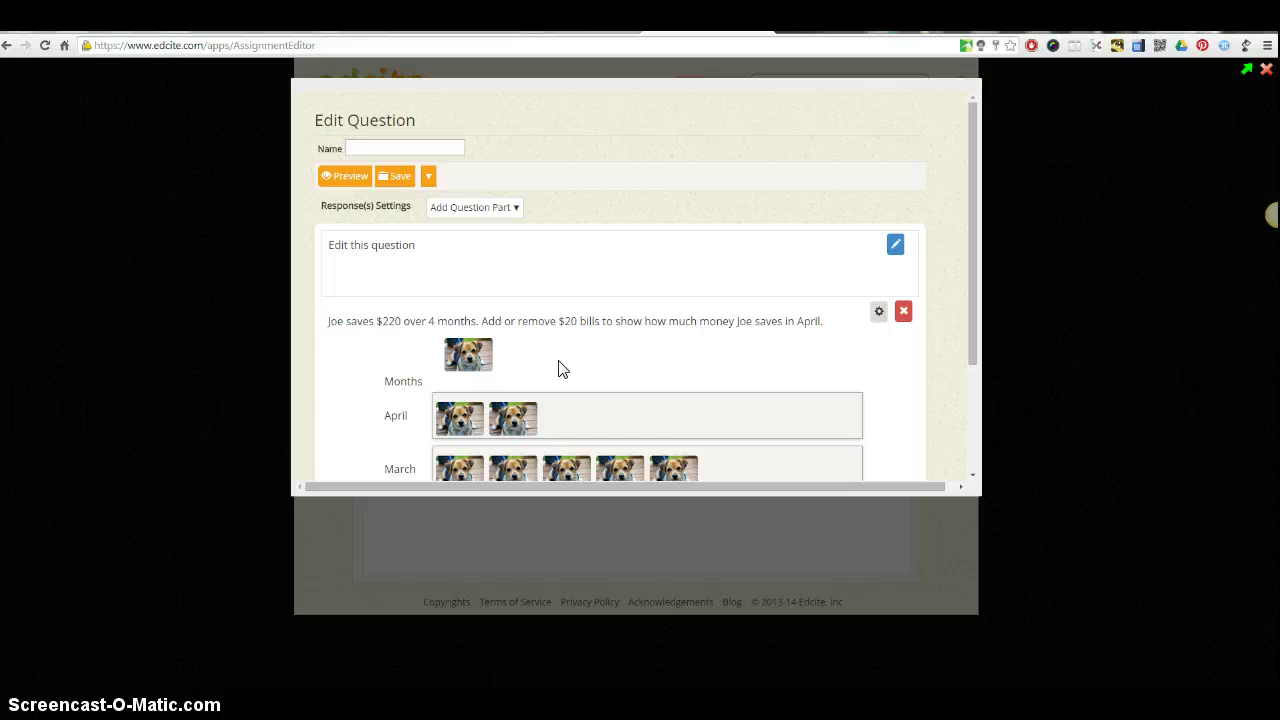
pyautogui.click(879, 311)
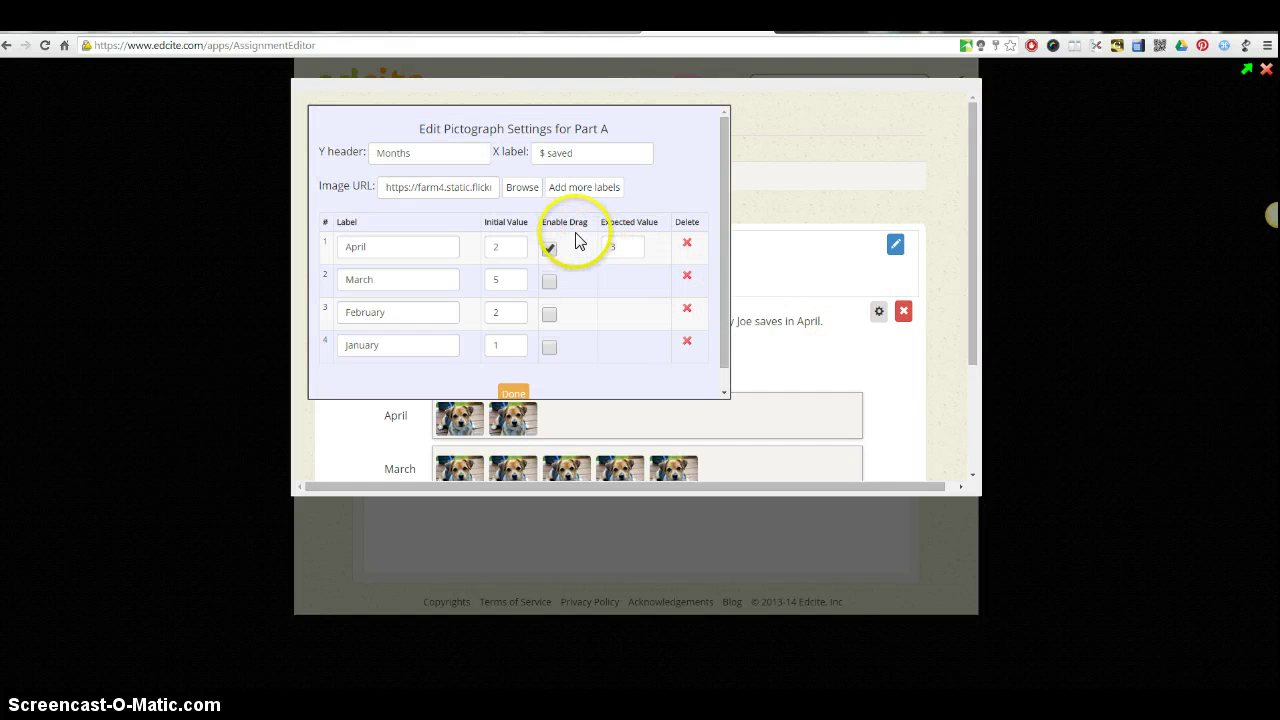
# Open the Insert Images upload form, browse the ldsteachers$ drive, then cancel file selection.
pyautogui.click(536, 194)
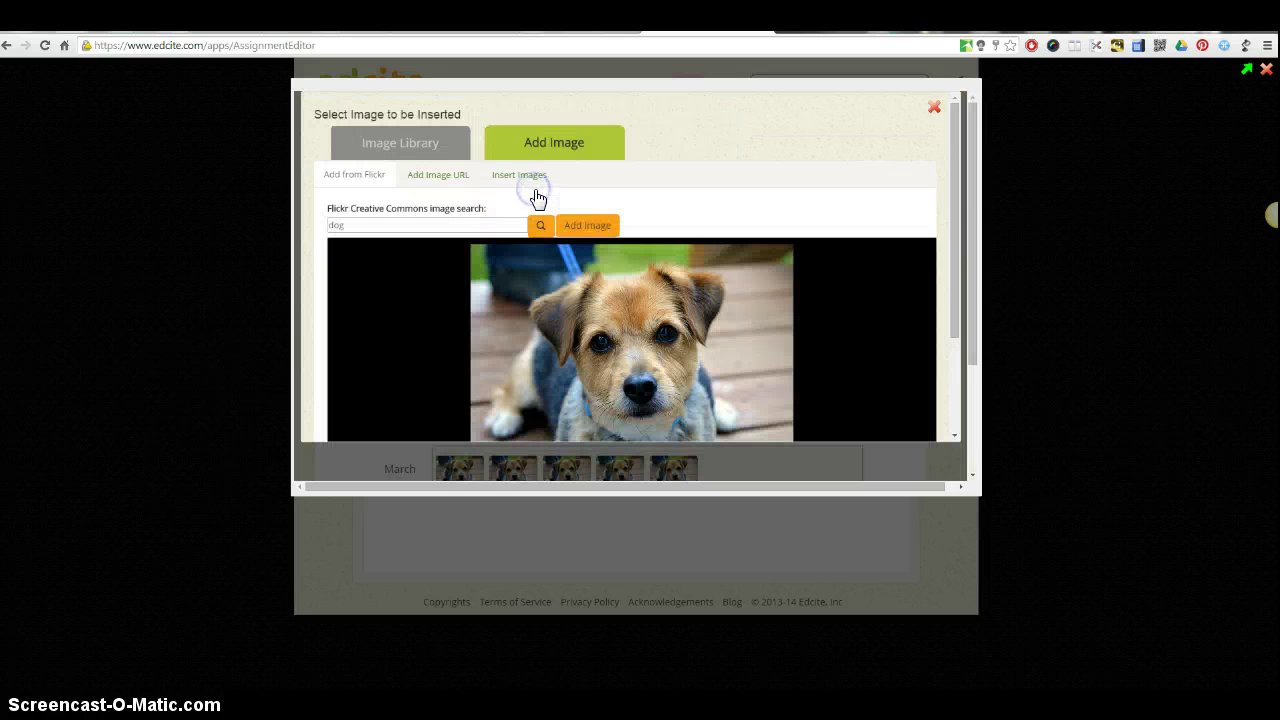
pyautogui.click(545, 143)
pyautogui.click(525, 177)
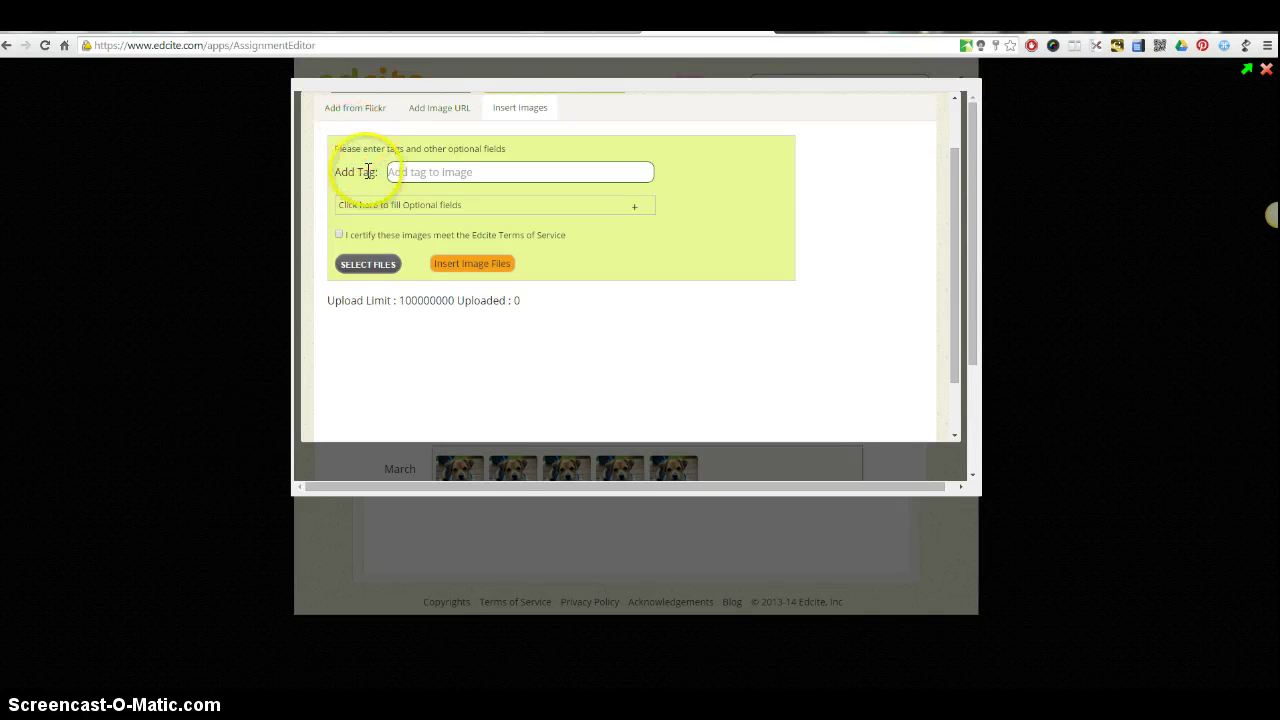
pyautogui.click(370, 266)
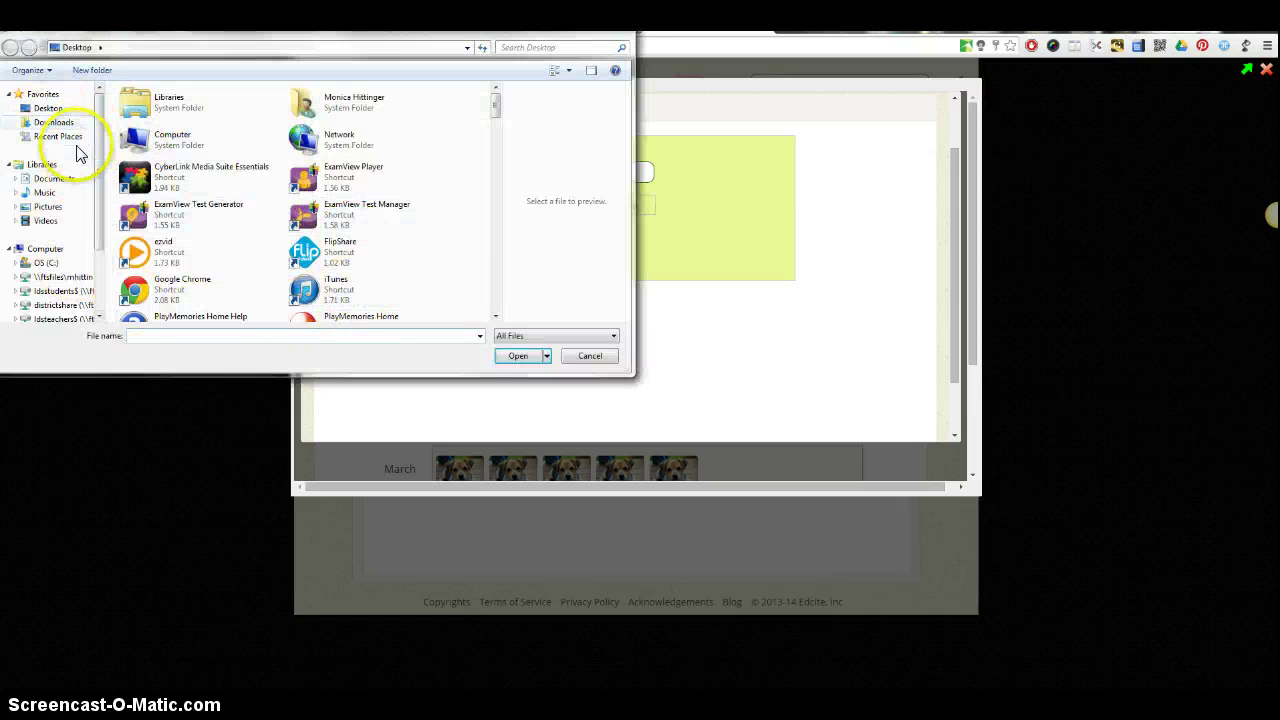
pyautogui.click(57, 318)
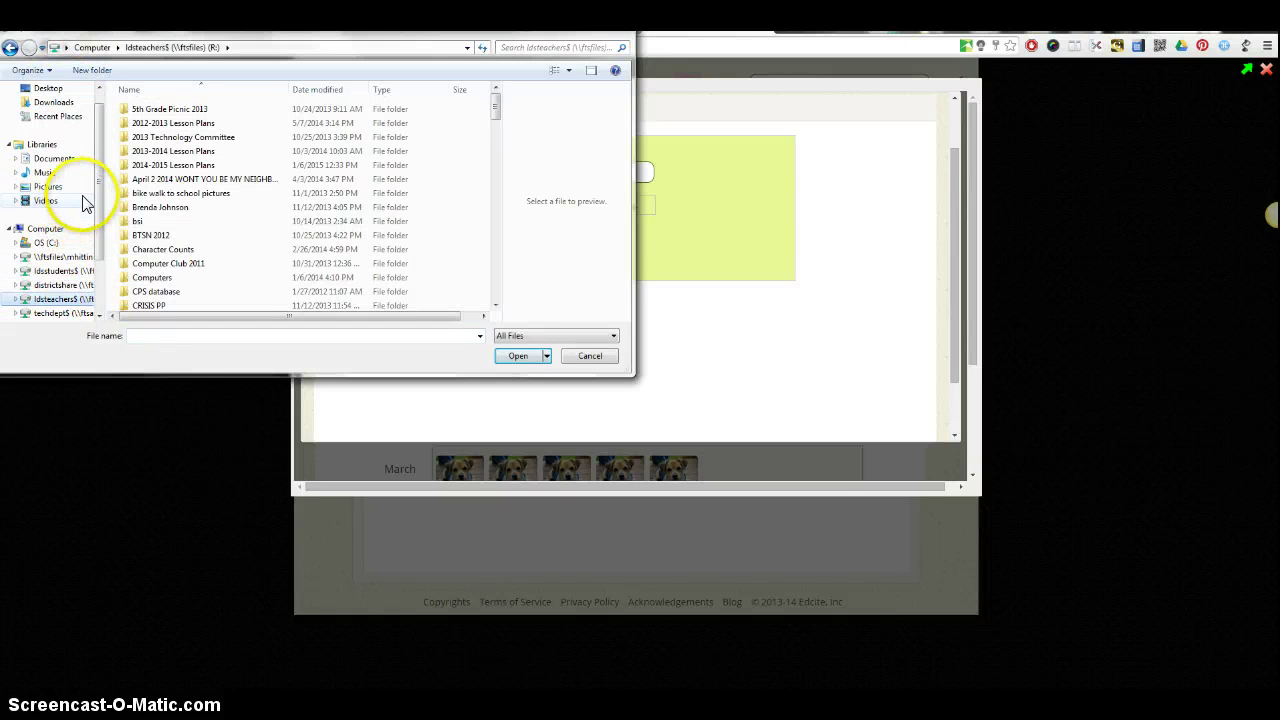
pyautogui.moveTo(98, 186); pyautogui.dragTo(95, 245)
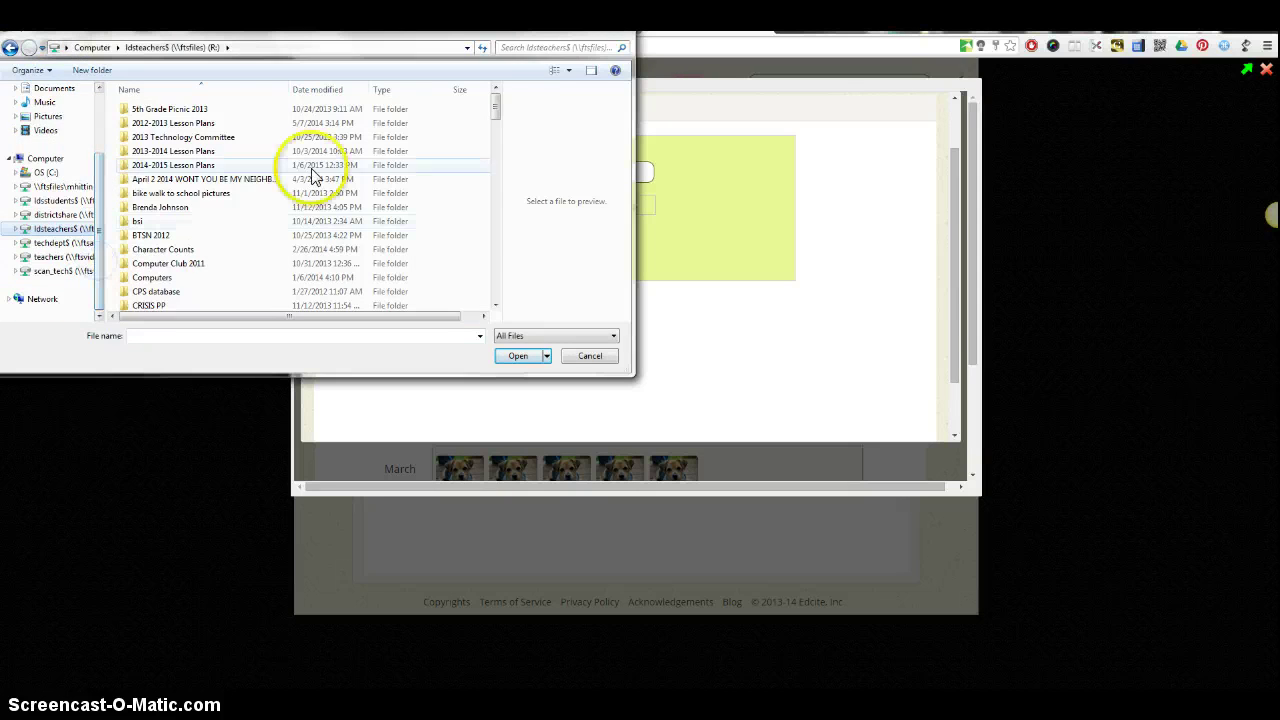
pyautogui.click(622, 25)
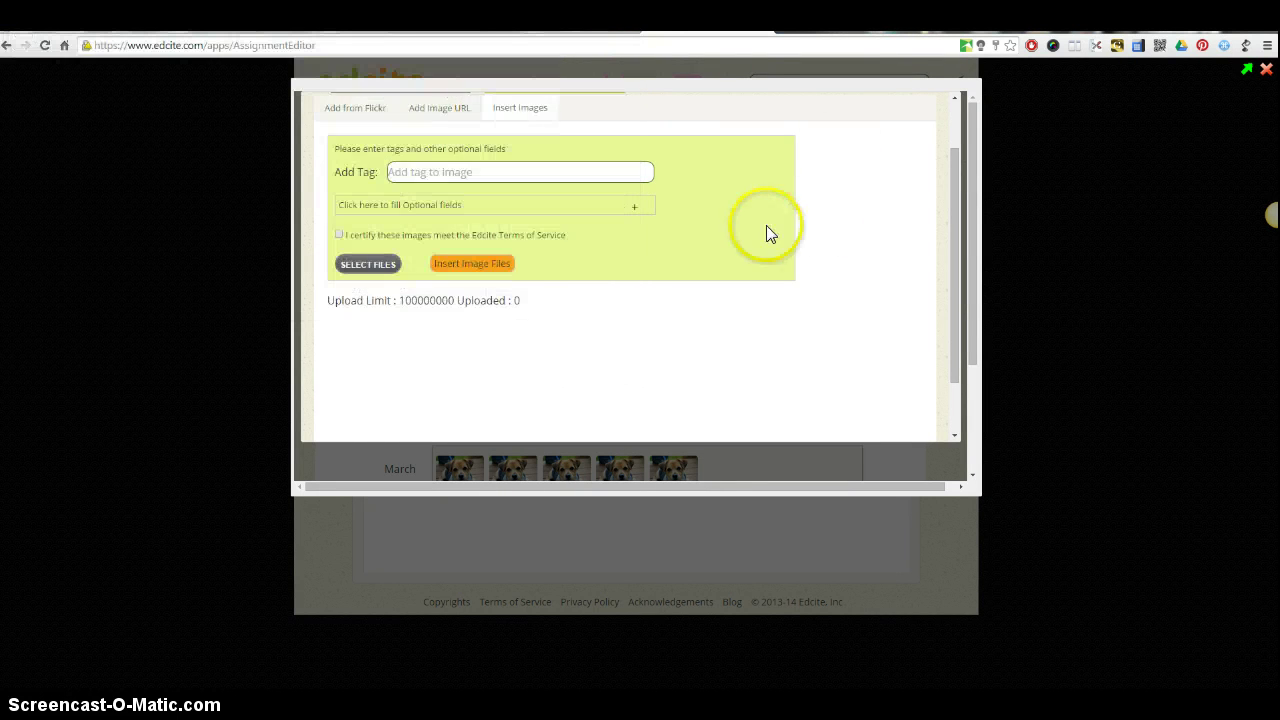
pyautogui.scroll(2, 800, 215)
# Enable drag for the March, February and January rows and apply the pictograph settings.
pyautogui.click(933, 107)
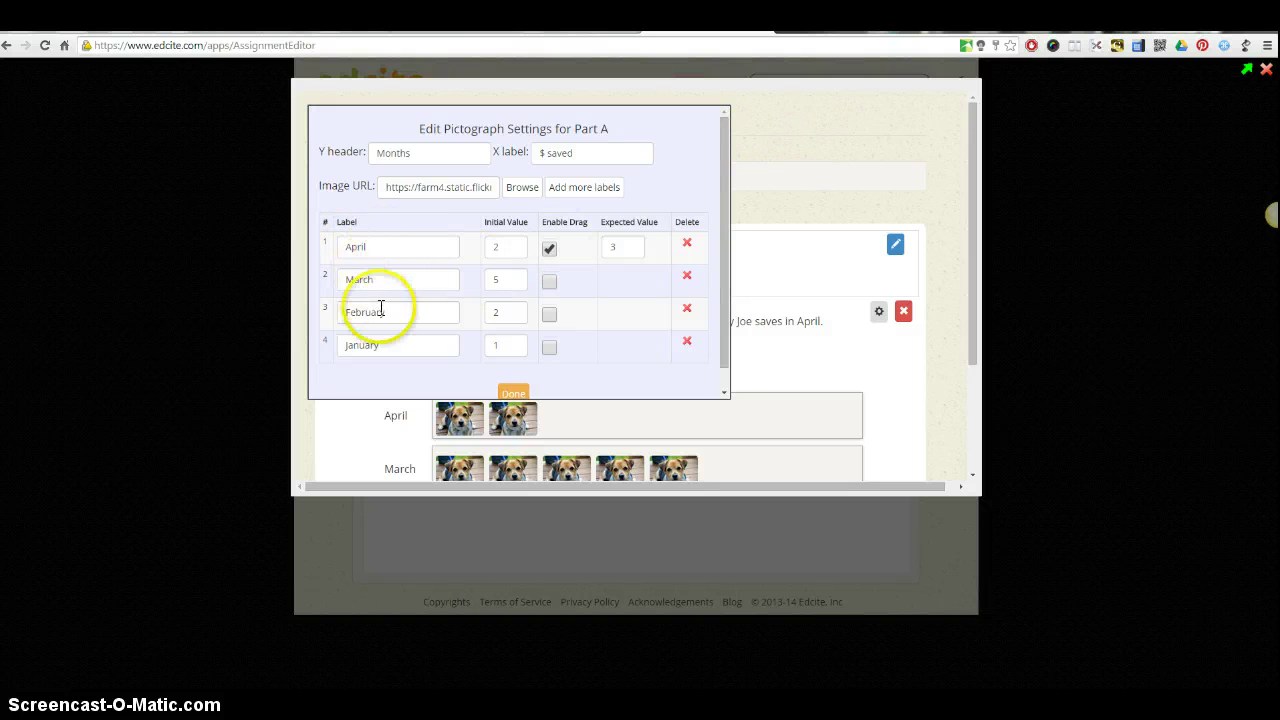
pyautogui.click(549, 282)
pyautogui.click(549, 314)
pyautogui.click(549, 350)
pyautogui.moveTo(721, 215); pyautogui.dragTo(726, 229)
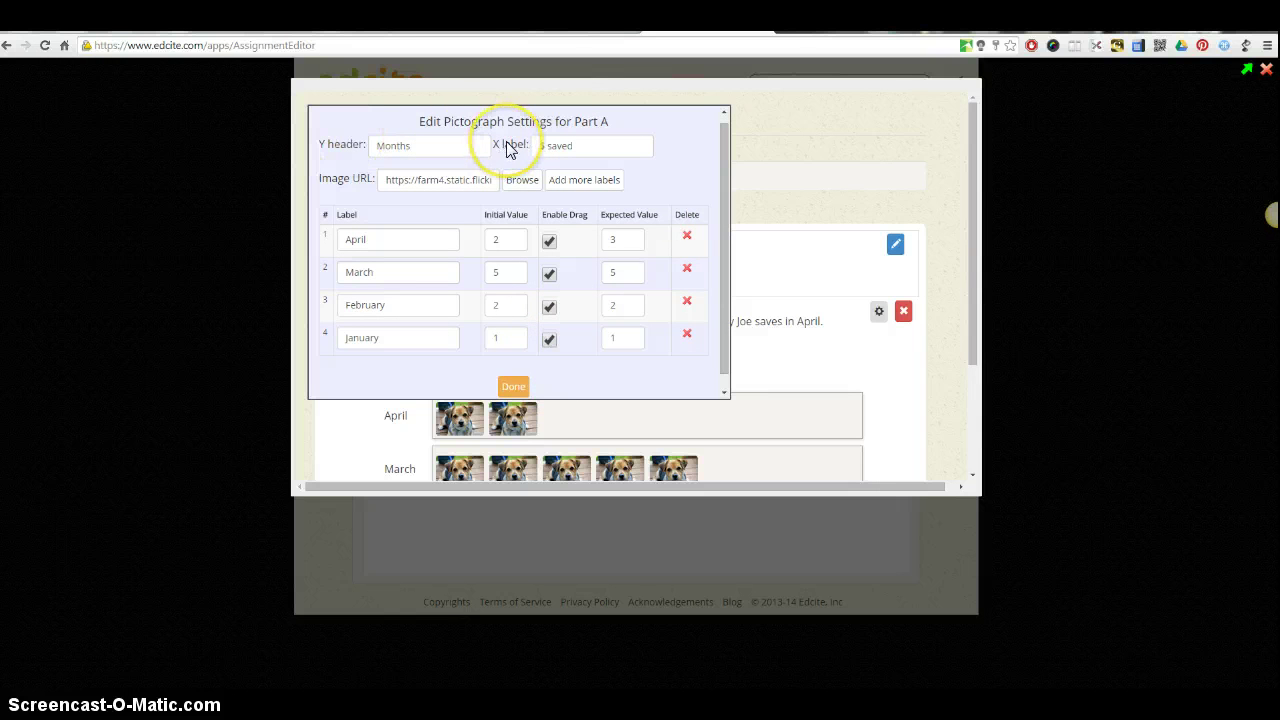
pyautogui.click(513, 386)
pyautogui.click(552, 250)
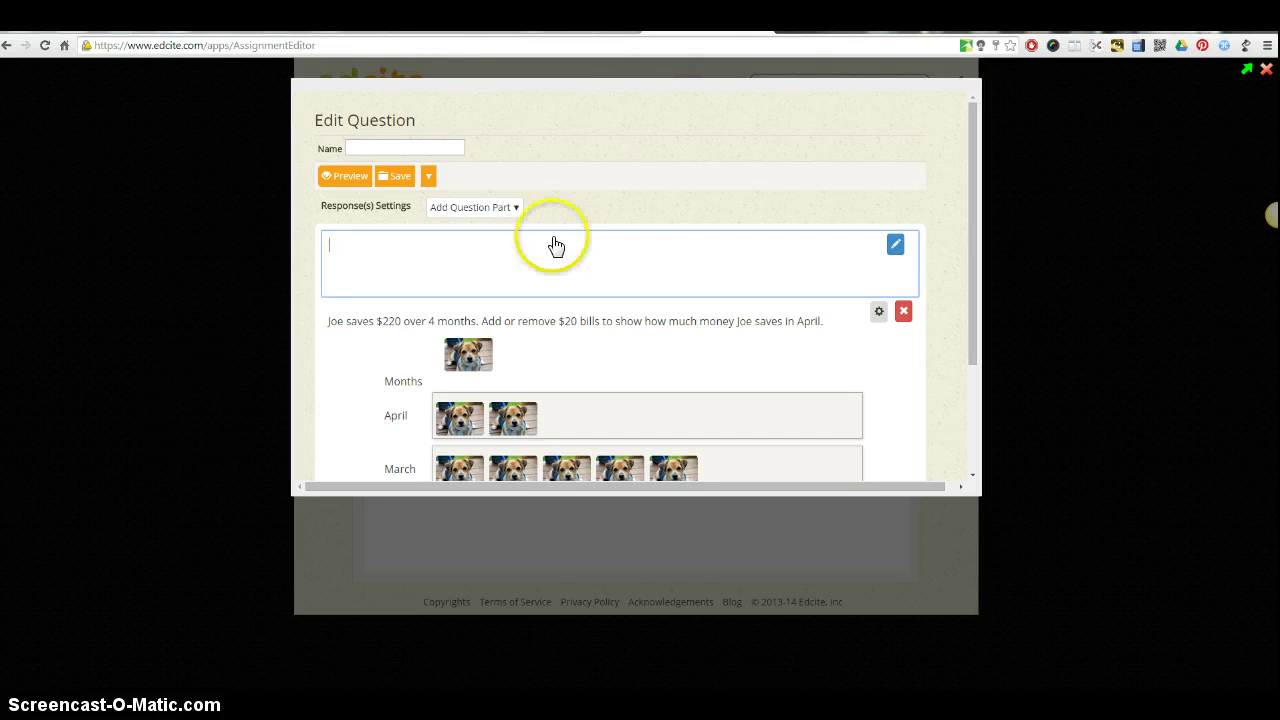
# Replace the $20-bills prompt with the text 'How many dogs.....'.
pyautogui.click(816, 321)
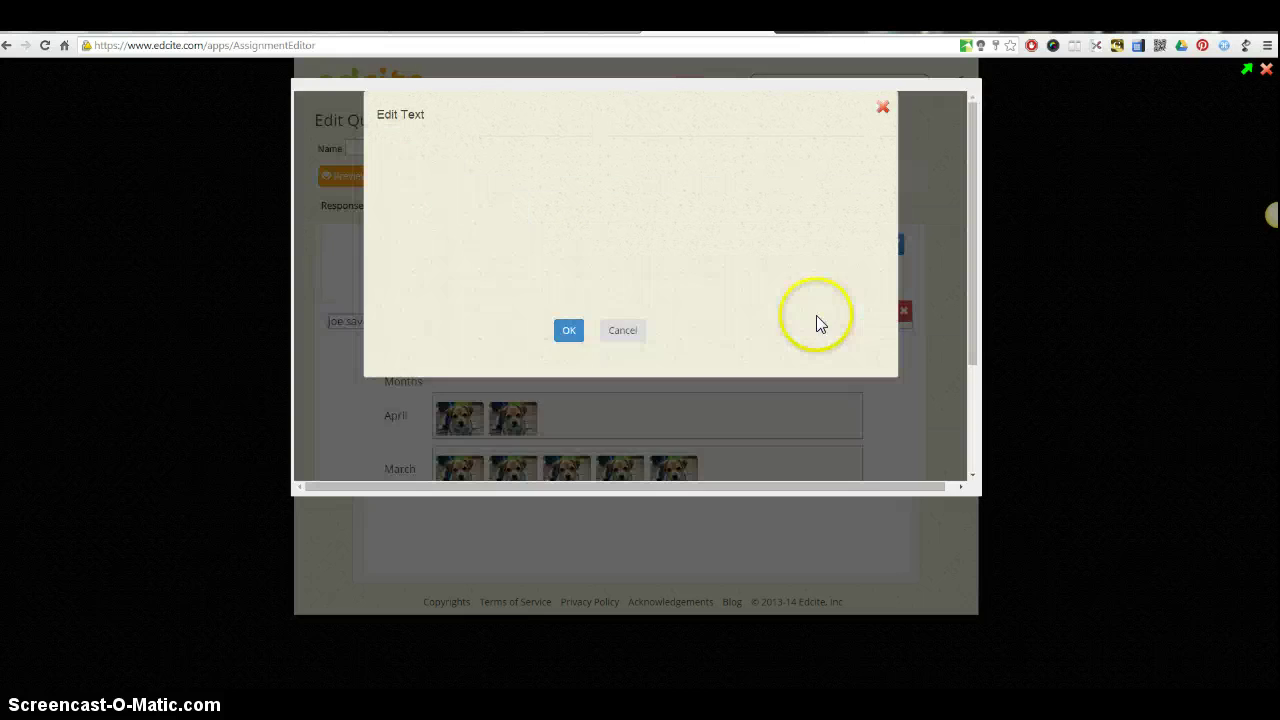
pyautogui.click(877, 212)
pyautogui.moveTo(877, 212); pyautogui.dragTo(331, 203)
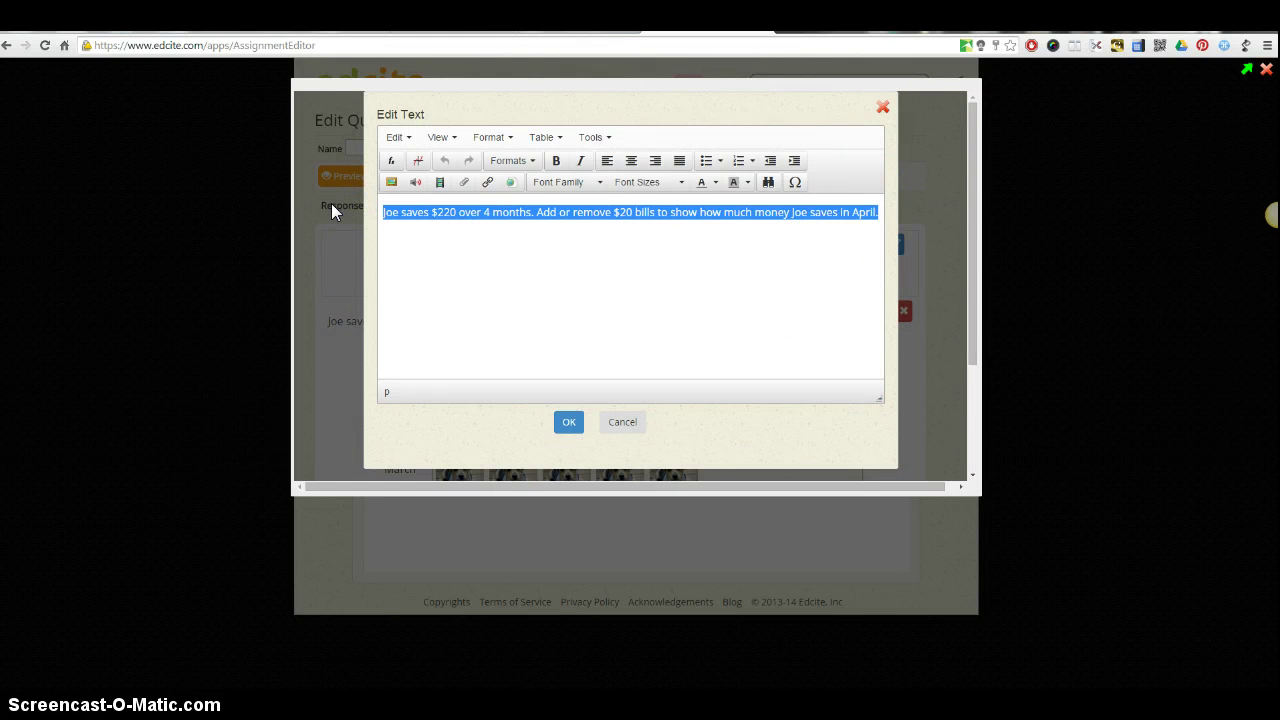
pyautogui.press('BackSpace')
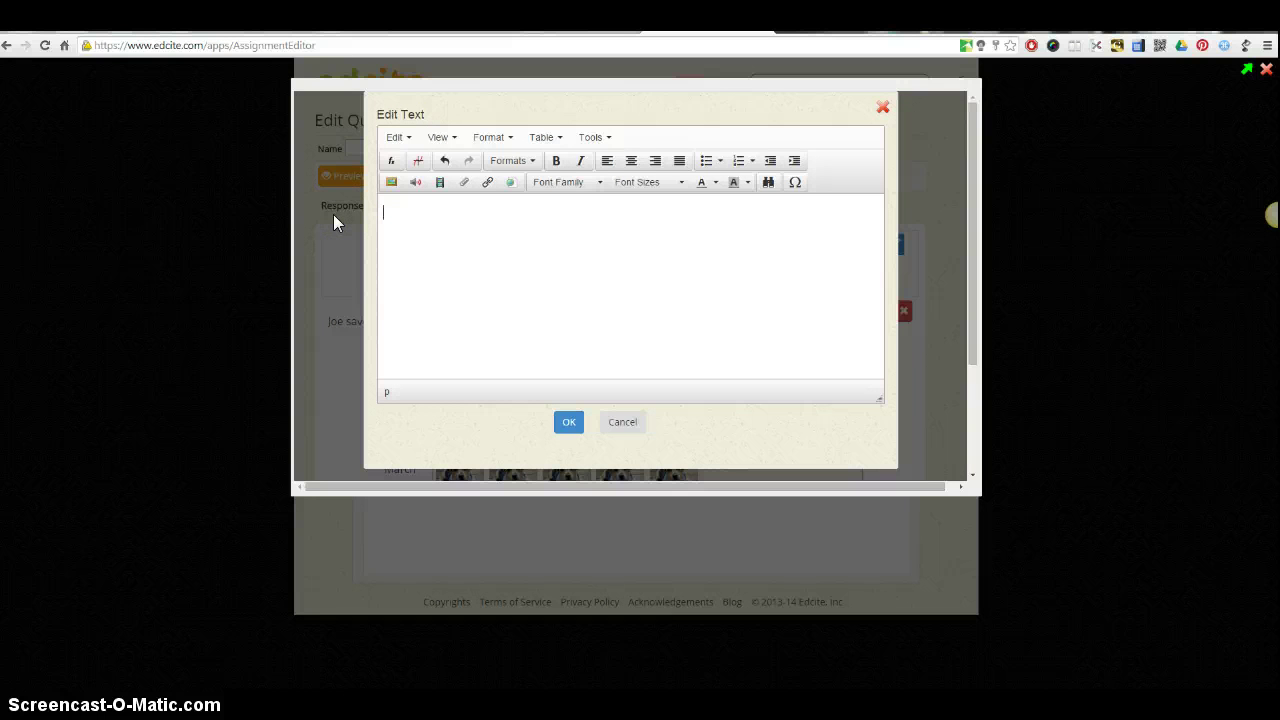
pyautogui.write('How many dogs.....')
pyautogui.click(560, 422)
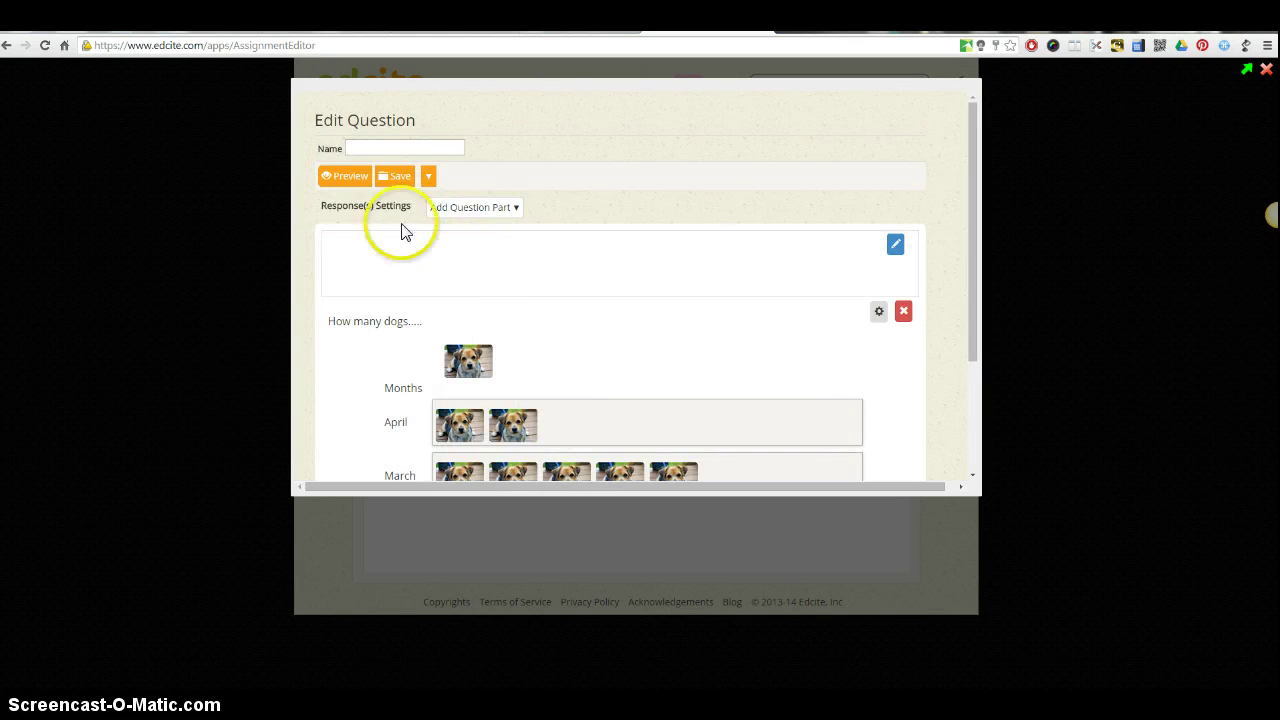
# Name the question 'Dog Pictograph', save it, and return to the assignment.
pyautogui.click(388, 145)
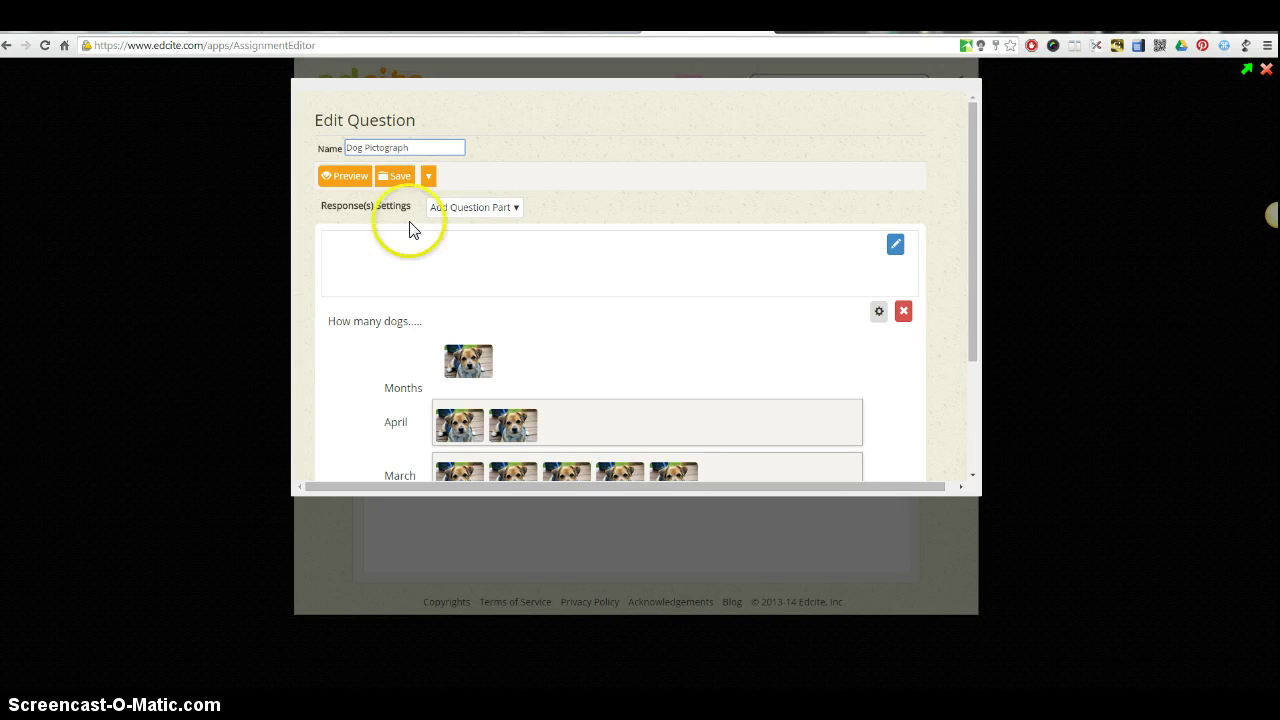
pyautogui.click(405, 178)
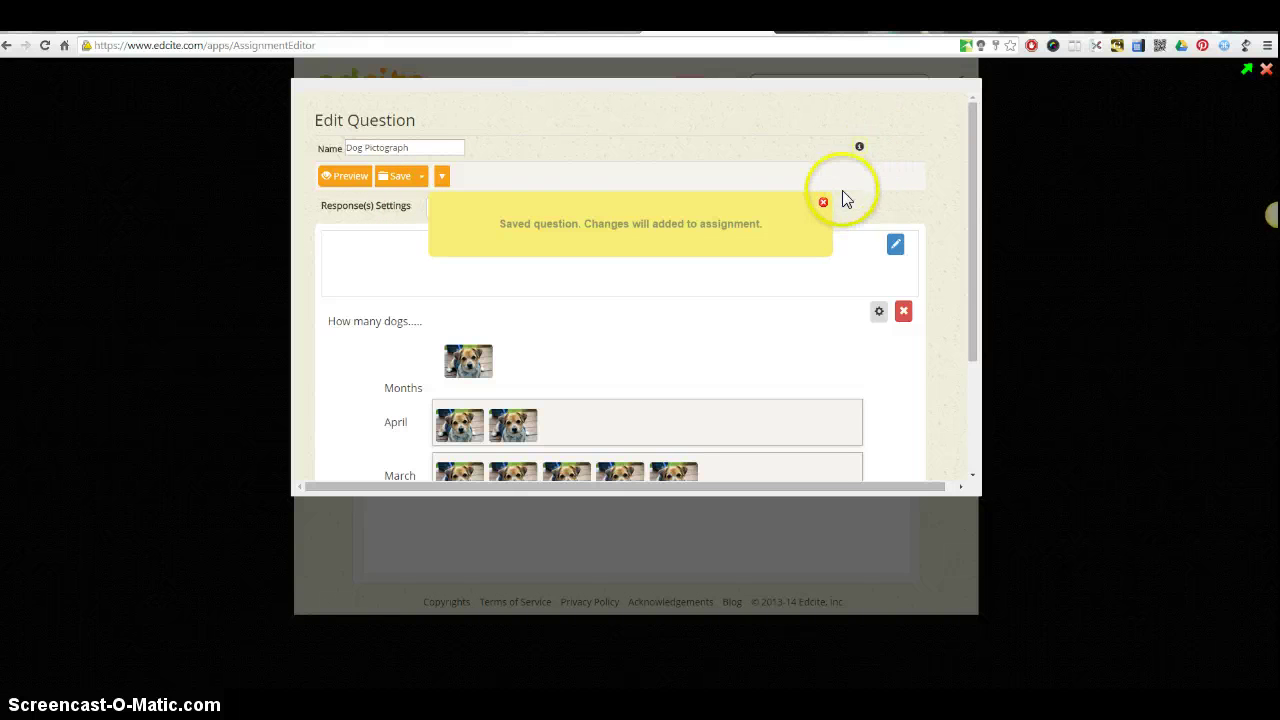
pyautogui.click(1266, 72)
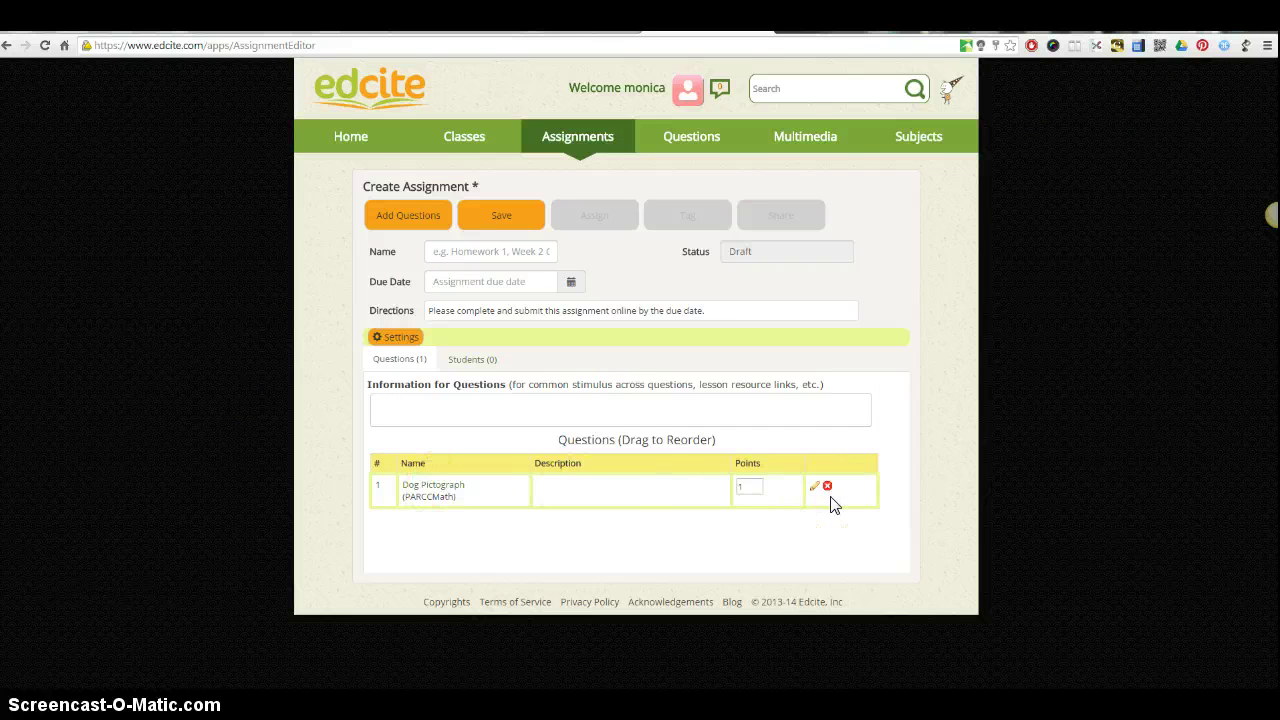
# Choose Add Questions, then Create Question, to reach the question-type gallery.
pyautogui.click(420, 213)
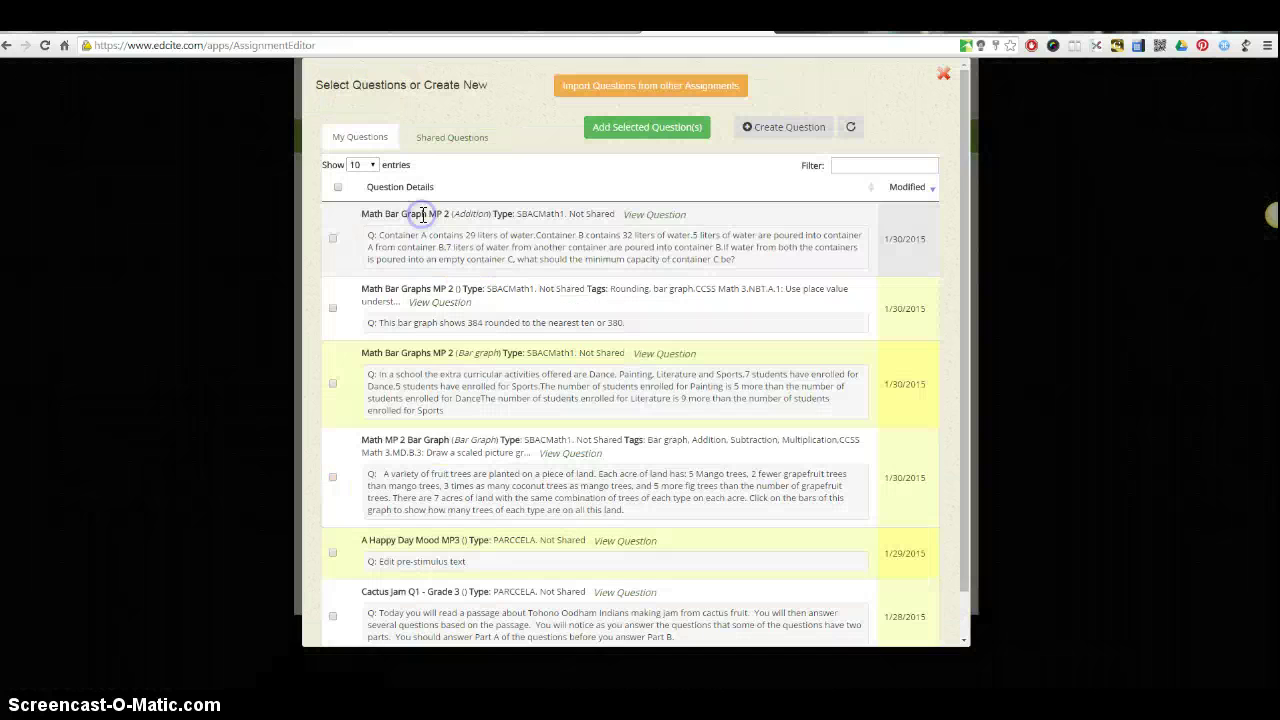
pyautogui.click(790, 128)
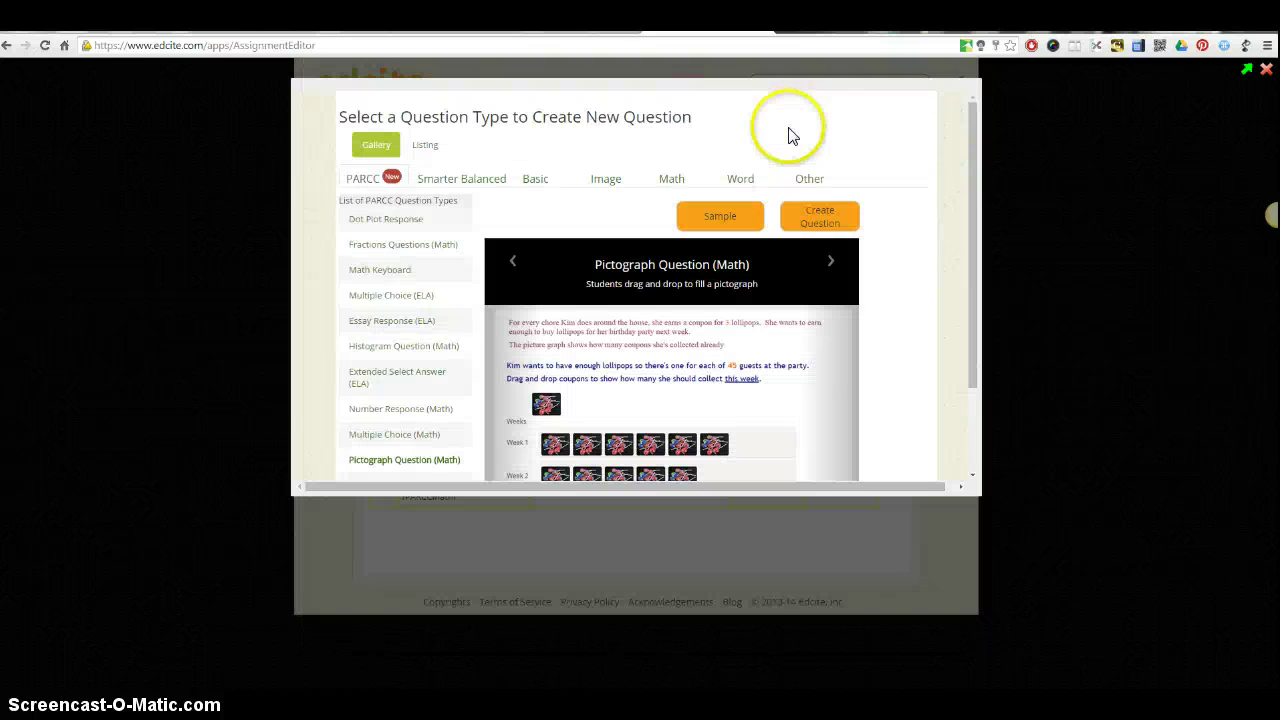